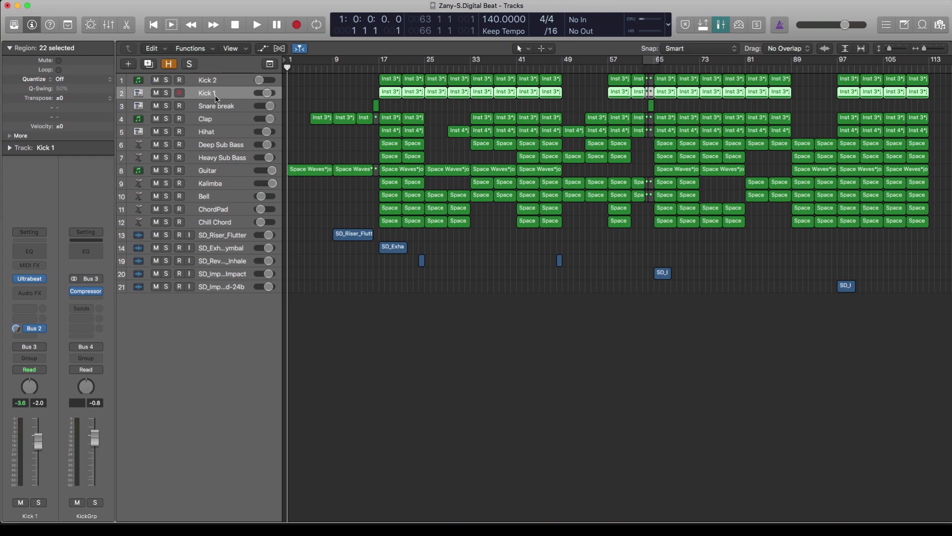
Step: Play the Zany-S.Digital Beat project through to about bar 33
key("space")
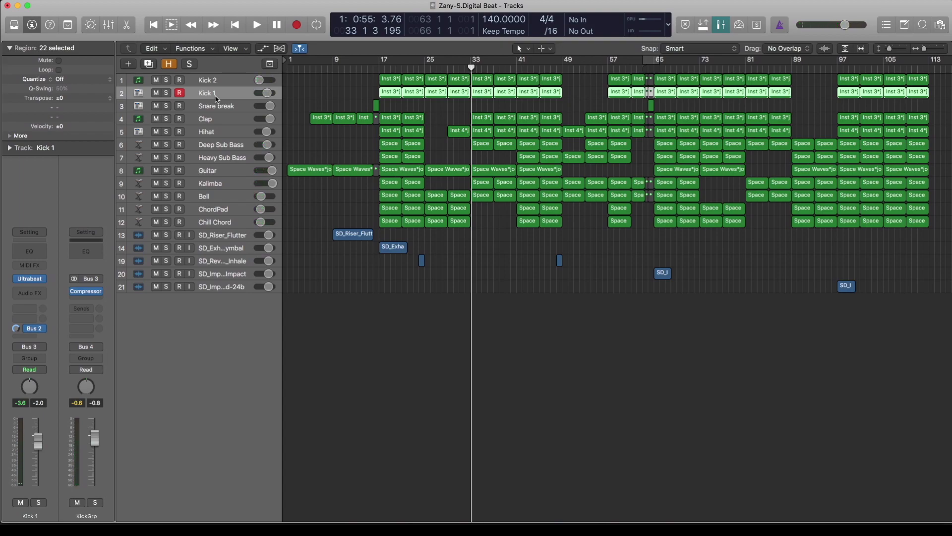
Step: Select Kick 2, then view and close its DRUM PRO instrument
left_click(215, 84)
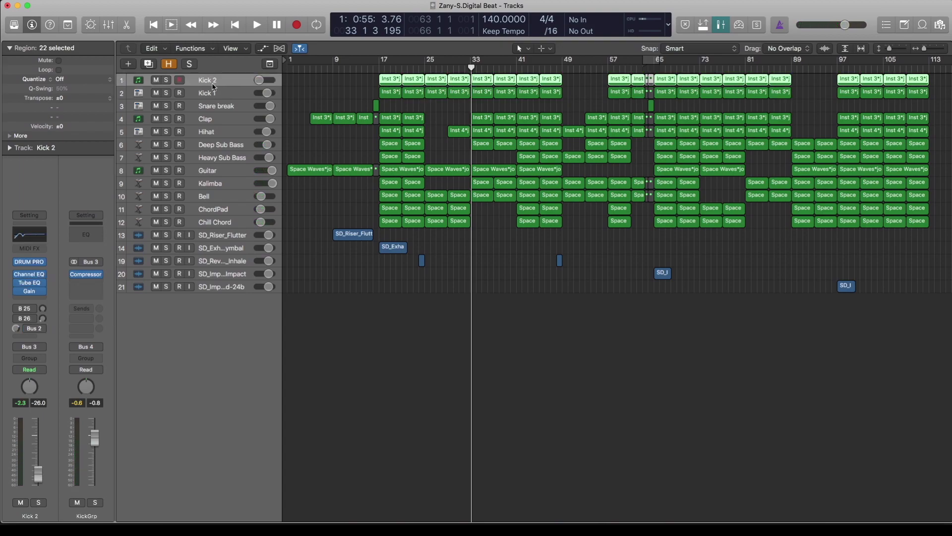
left_click(28, 263)
left_click_drag(533, 110, 566, 46)
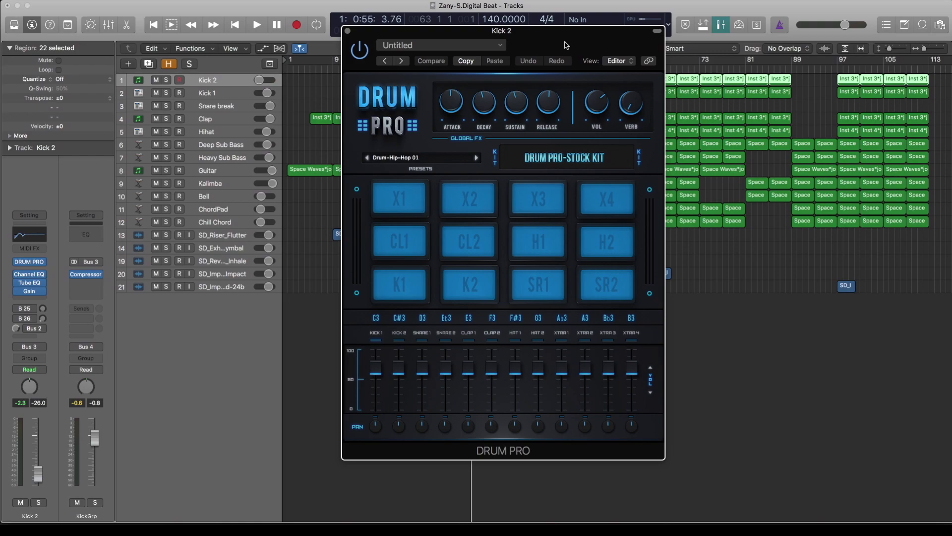
left_click(347, 31)
Step: Select Kick 1, open its Ultrabeat instrument and preview the kick sound
left_click(207, 93)
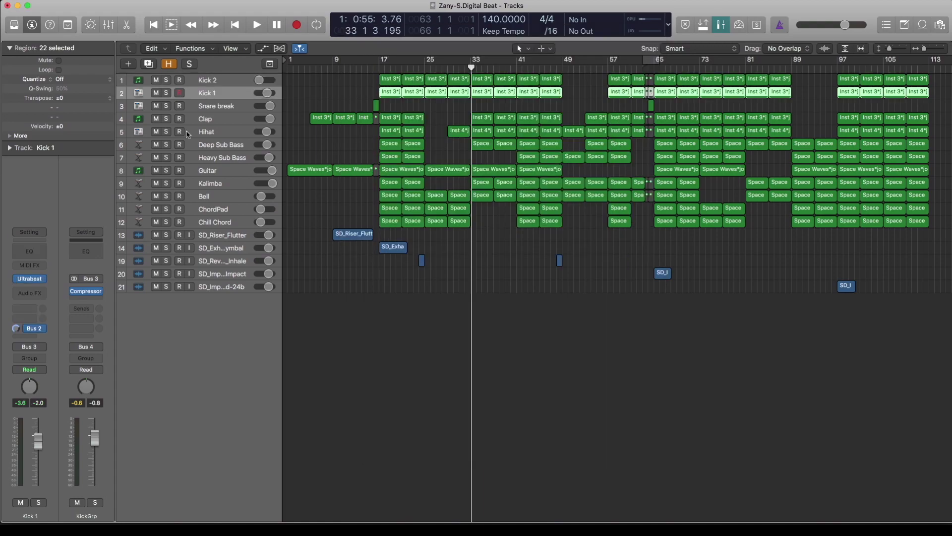
left_click(27, 279)
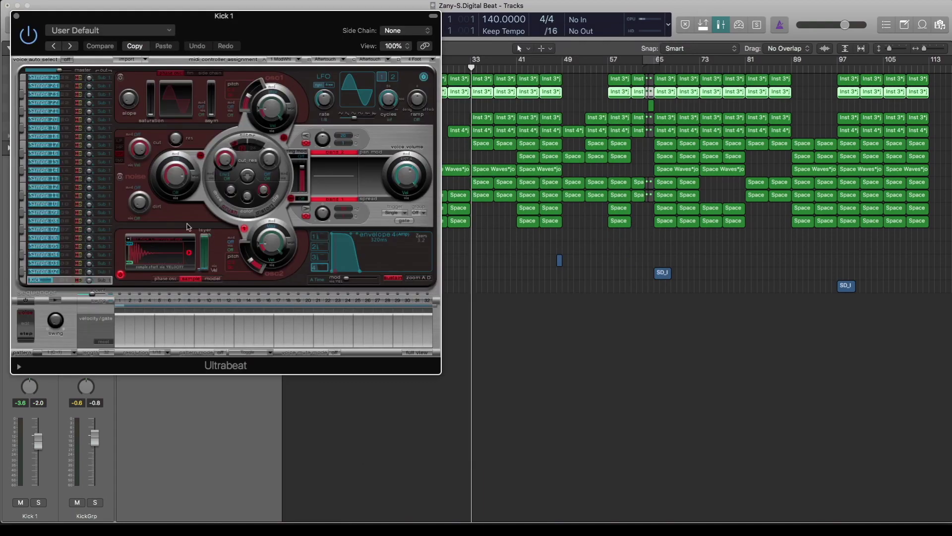
left_click_drag(301, 37, 712, 102)
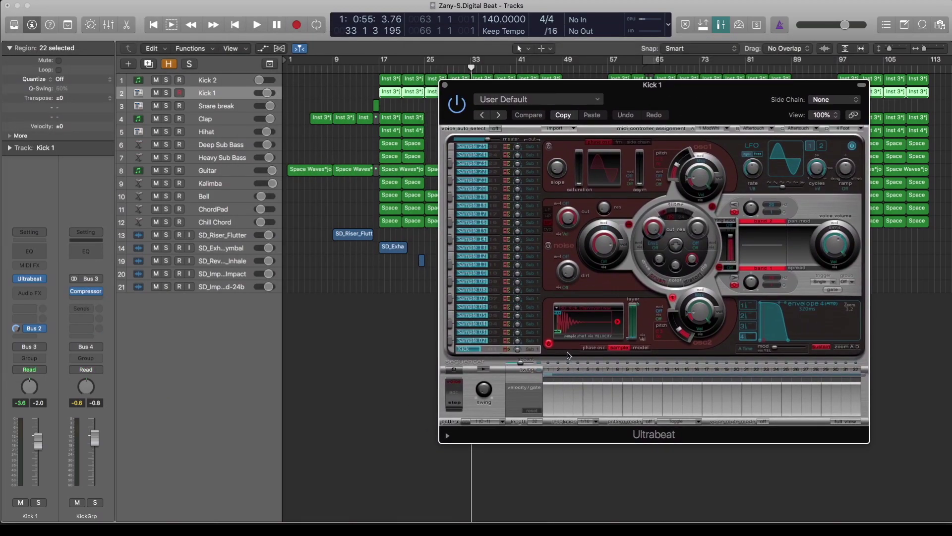
left_click(453, 353)
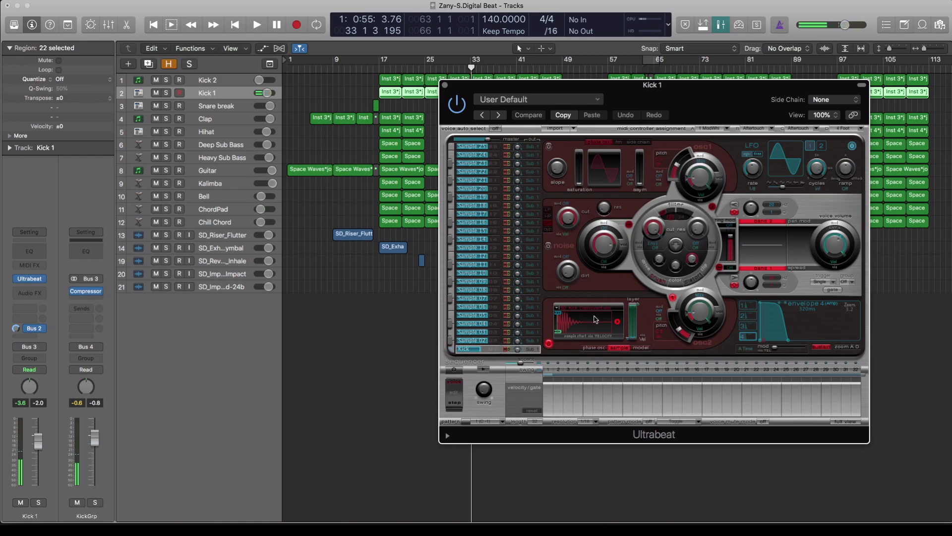
Step: Close Kick 1's Ultrabeat, then view and close Snare break's Ultrabeat instrument
left_click(445, 85)
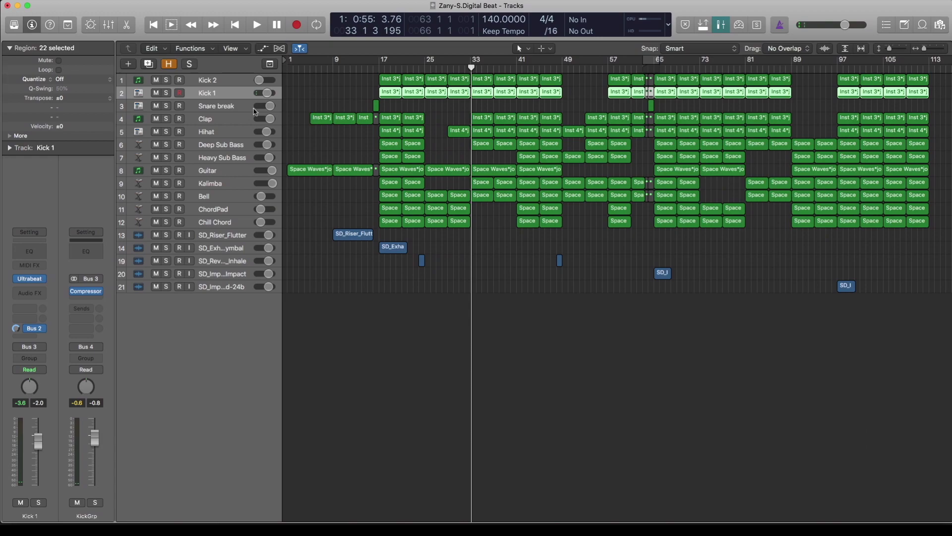
left_click(214, 108)
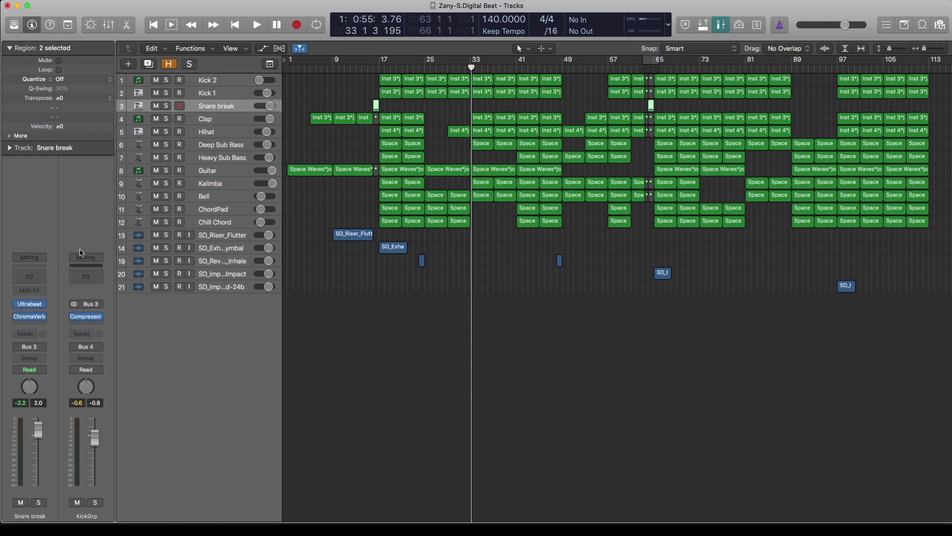
left_click(31, 308)
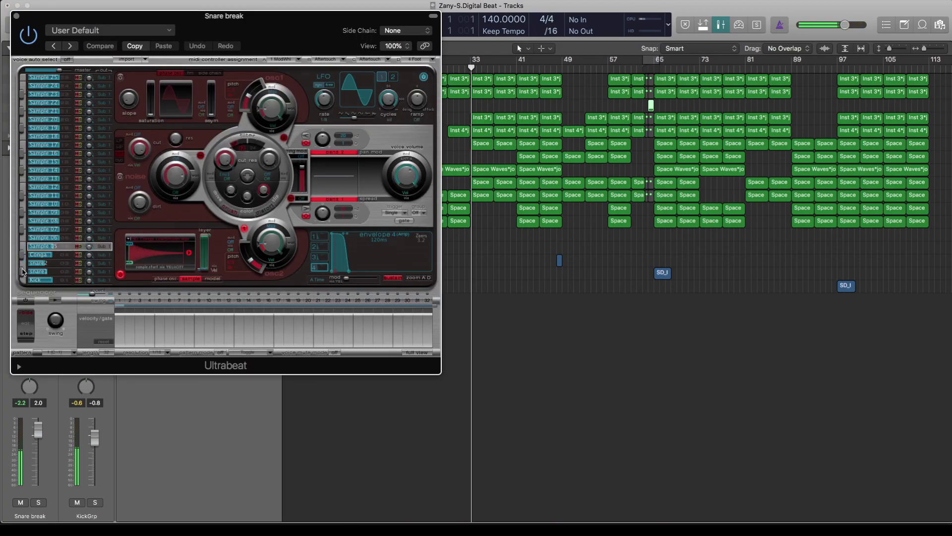
key("super+w")
Step: Check the Clap track's DRUM PRO instrument, then briefly play the beat near bar 7
left_click(208, 121)
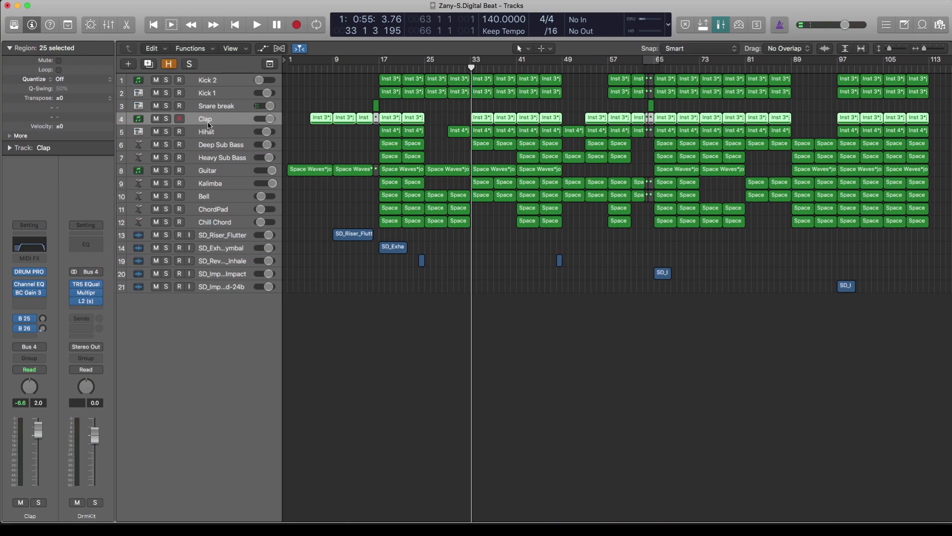
left_click(35, 274)
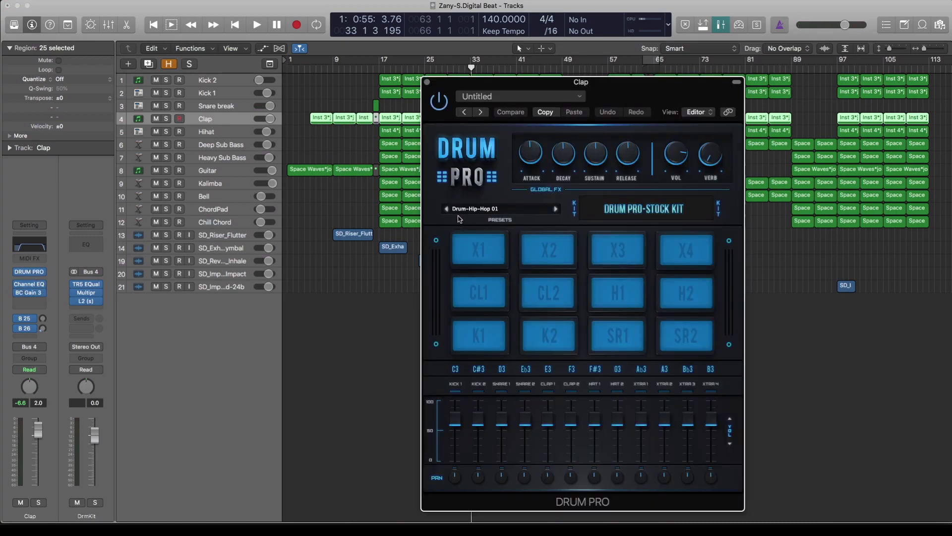
key("super+w")
key("shift+space")
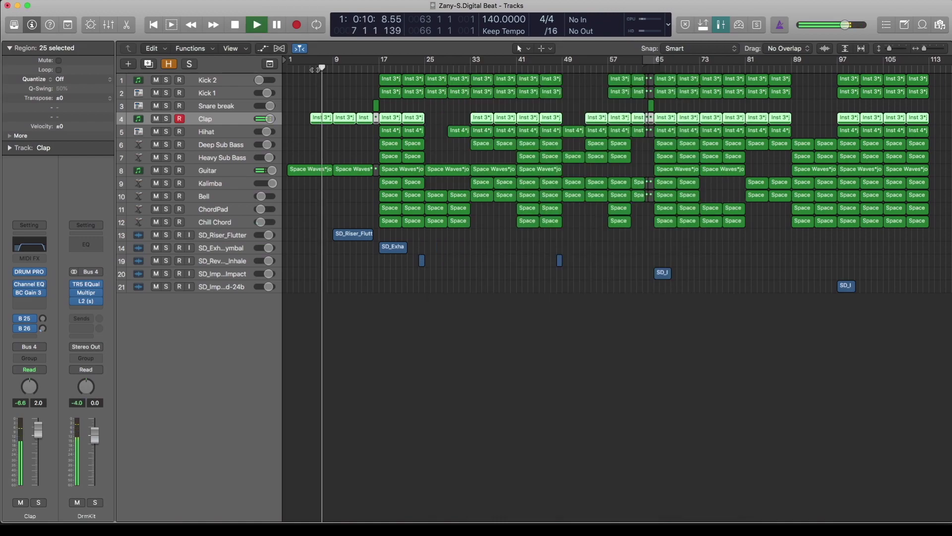
key("space")
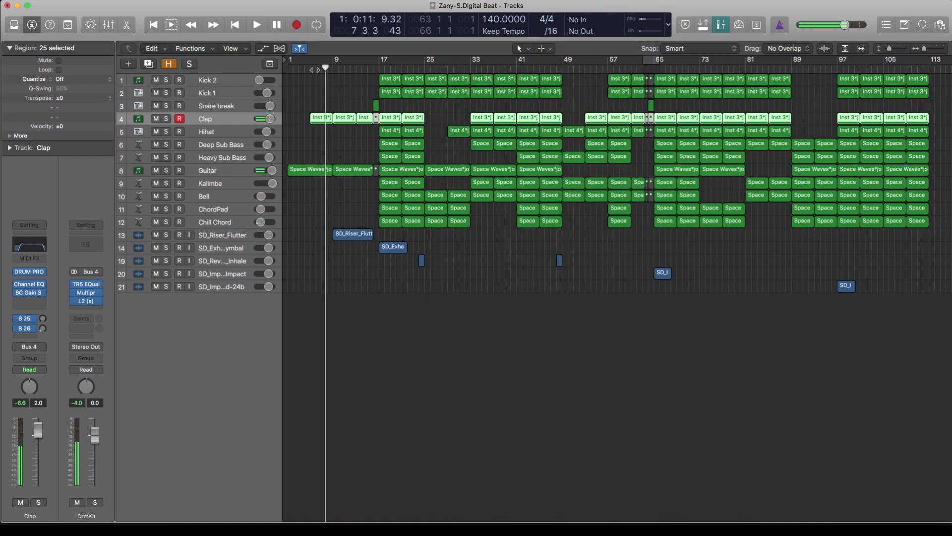
Step: Select Kick 2, then view and close its Vintage Tube EQ insert
left_click(212, 83)
left_click(213, 96)
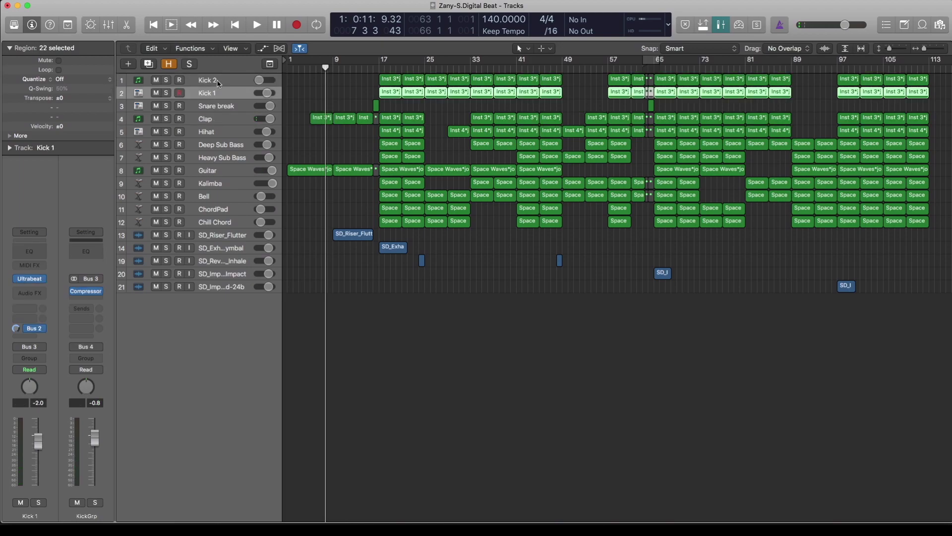
left_click(218, 84)
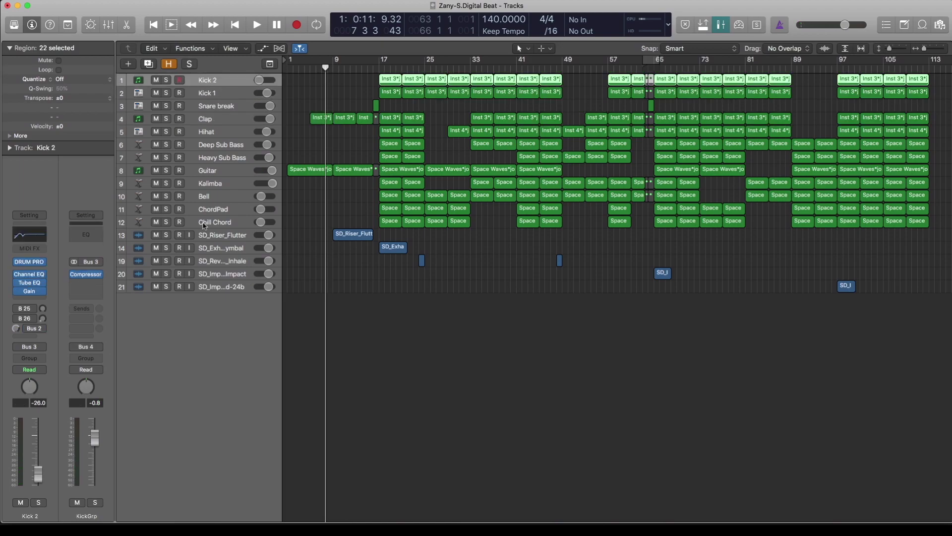
left_click(29, 284)
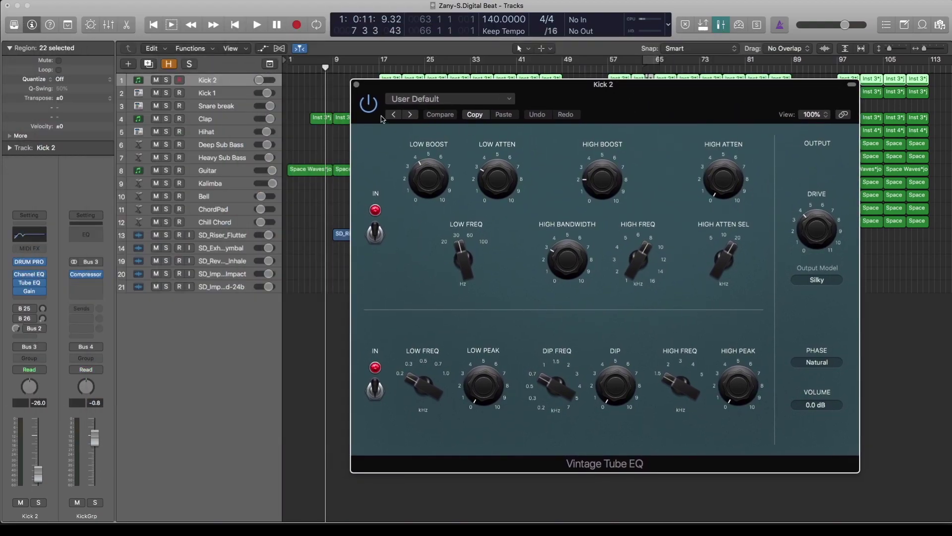
left_click(356, 85)
Step: Review Kick 2's Channel EQ, then select the Hihat track
left_click(29, 275)
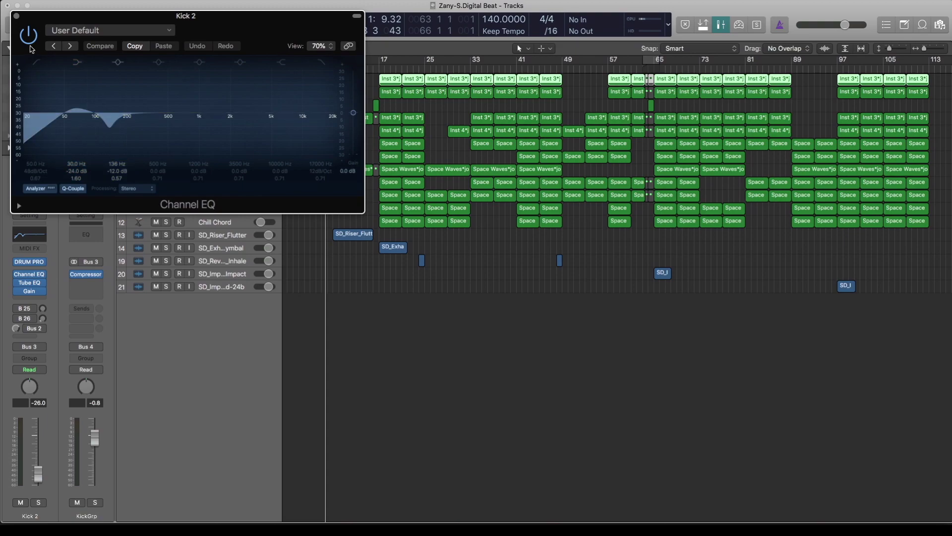
left_click(17, 17)
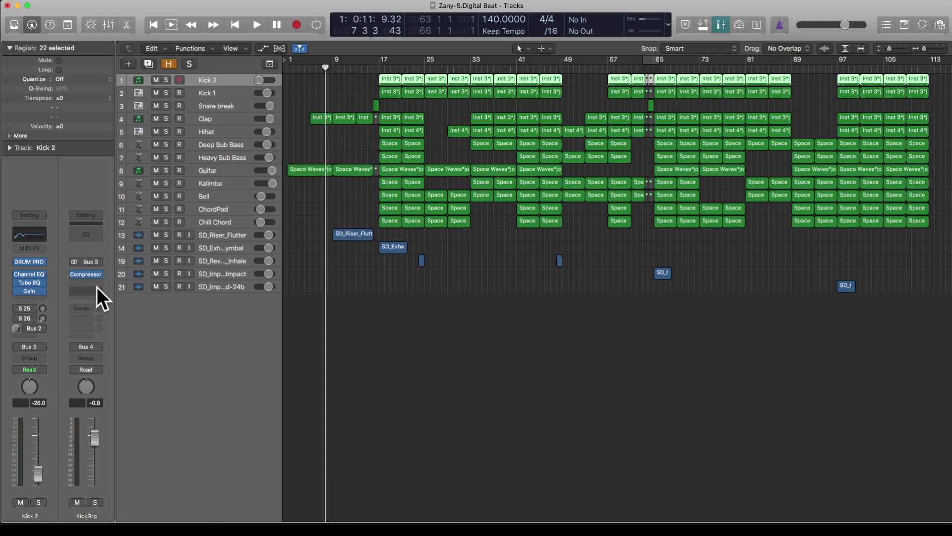
left_click(213, 136)
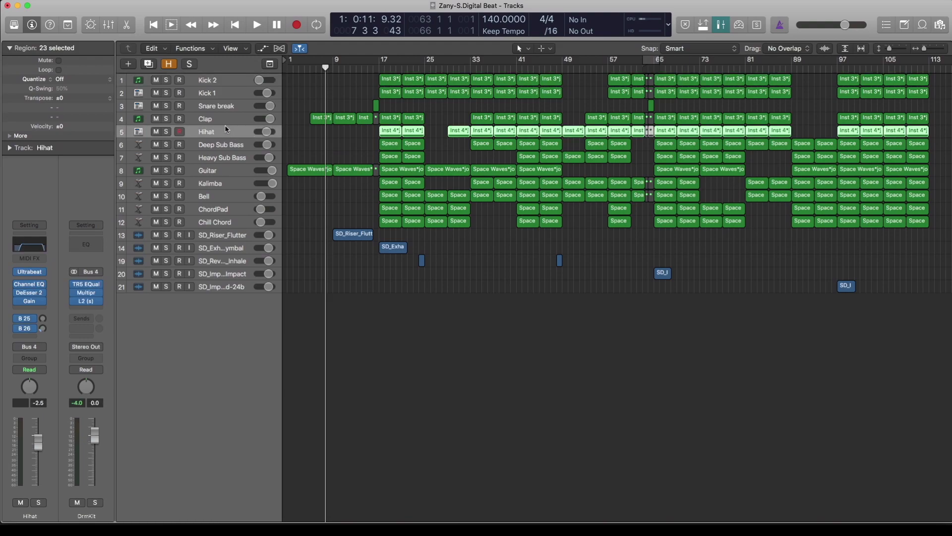
Step: Review and close the Alchemy instruments on Deep Sub Bass and Heavy Sub Bass
left_click(218, 148)
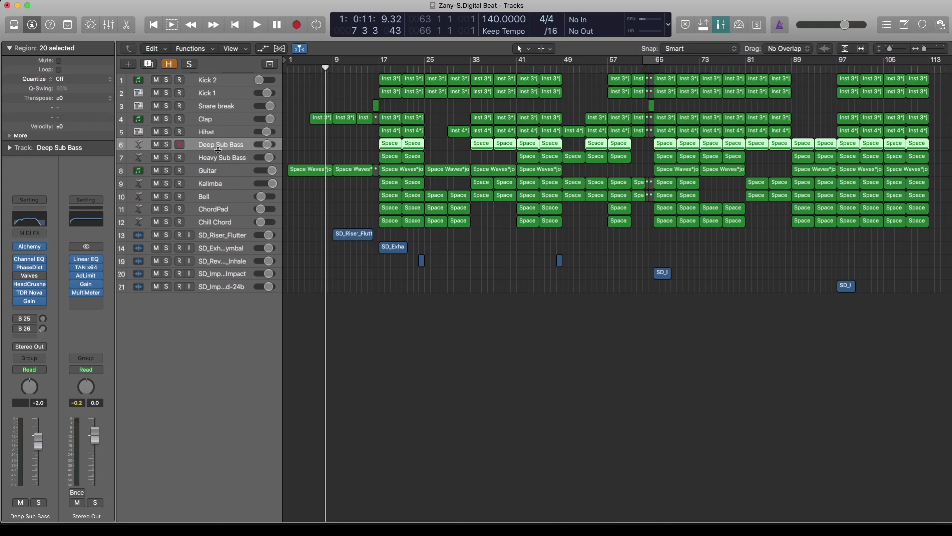
mouse_move(38, 250)
left_click(37, 249)
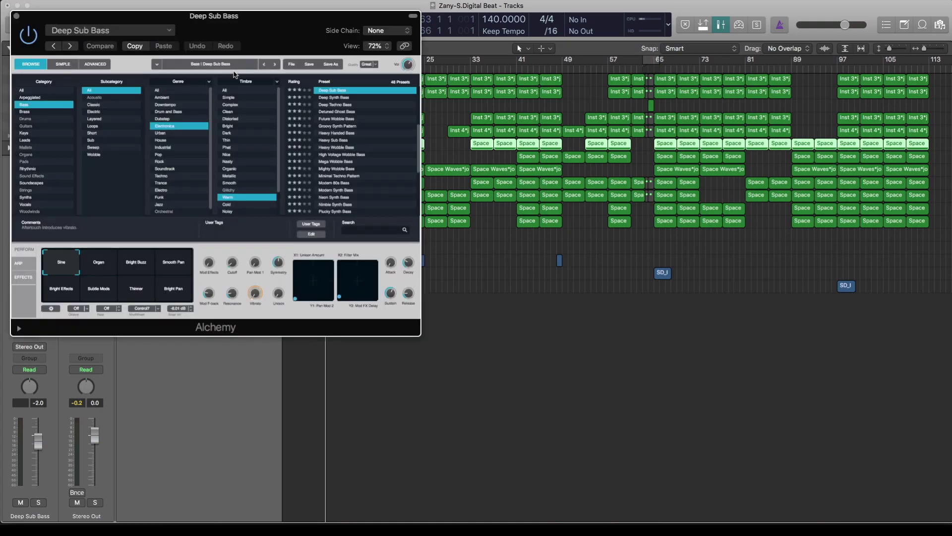
left_click_drag(256, 25, 656, 169)
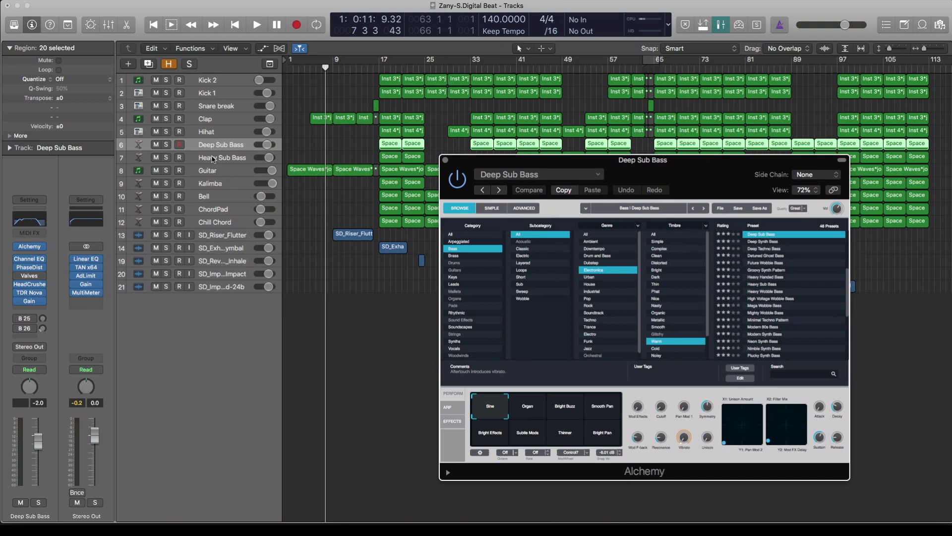
left_click(213, 158)
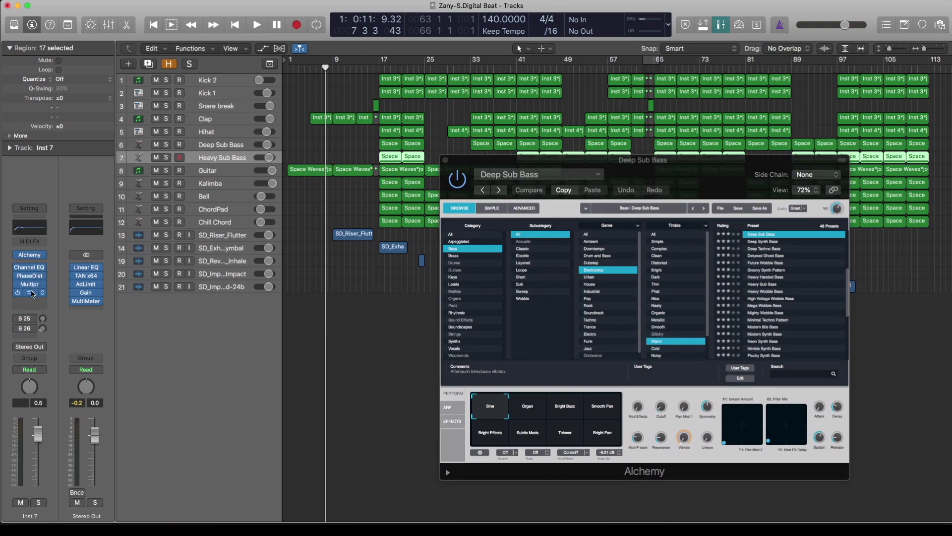
left_click(30, 258)
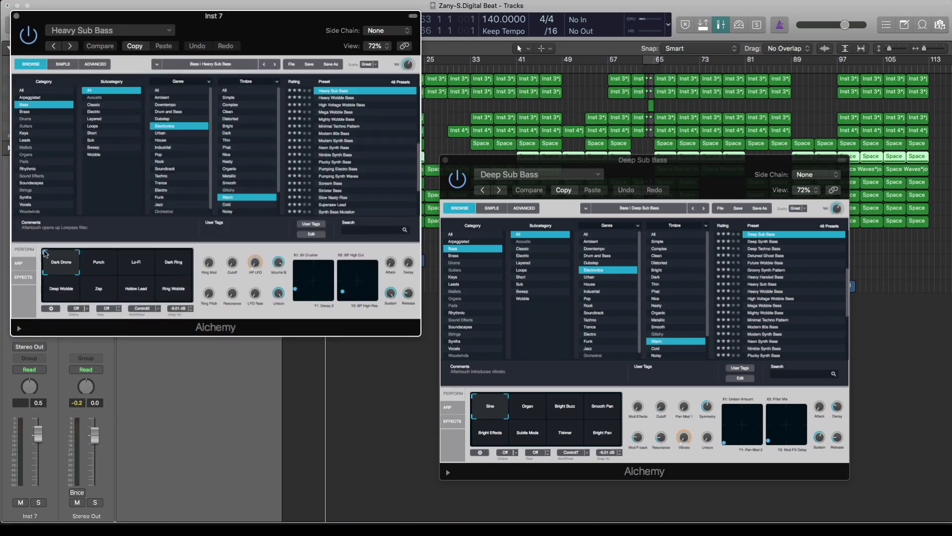
key("super+w")
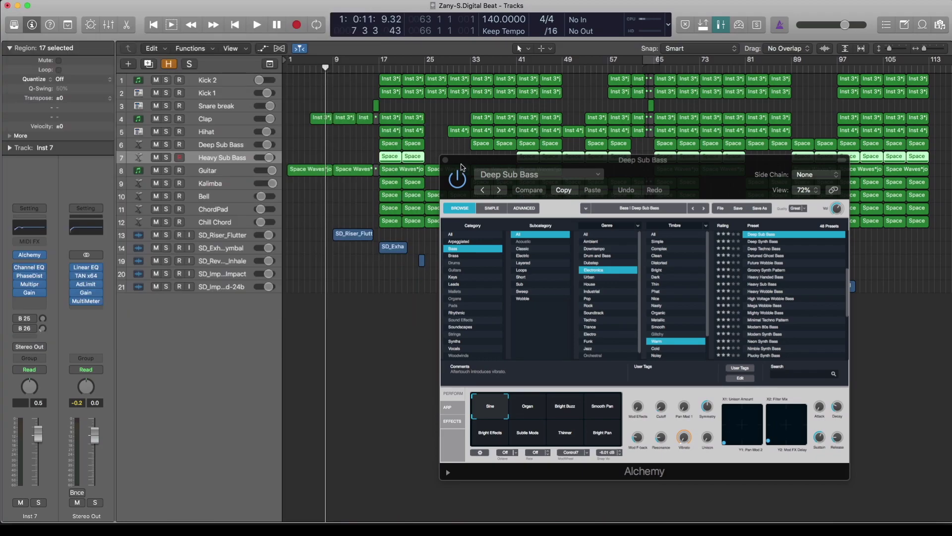
left_click(445, 160)
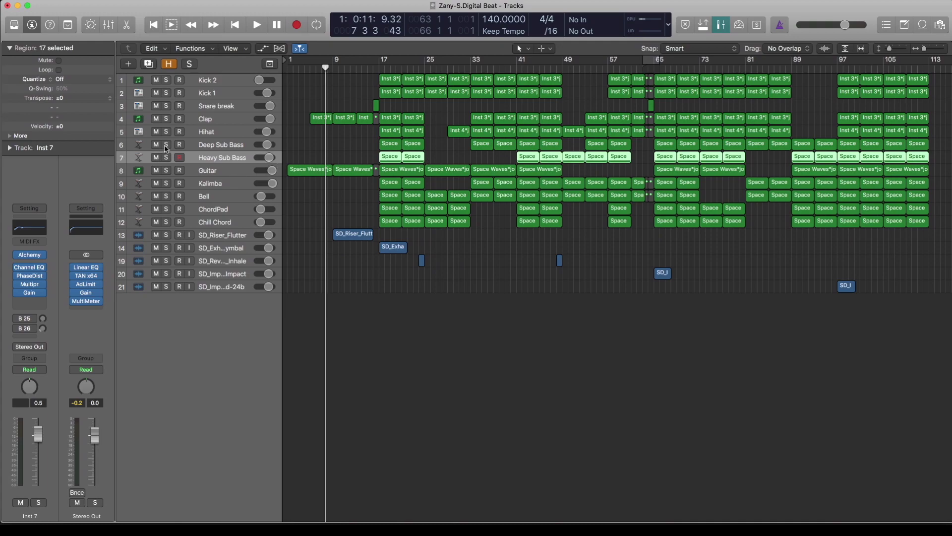
Step: Solo both sub basses and play them in a bar 17–25 cycle
left_click_drag(166, 145, 166, 157)
mouse_move(386, 60)
left_mouse_down()
mouse_move(425, 60)
mouse_move(380, 60)
left_mouse_up()
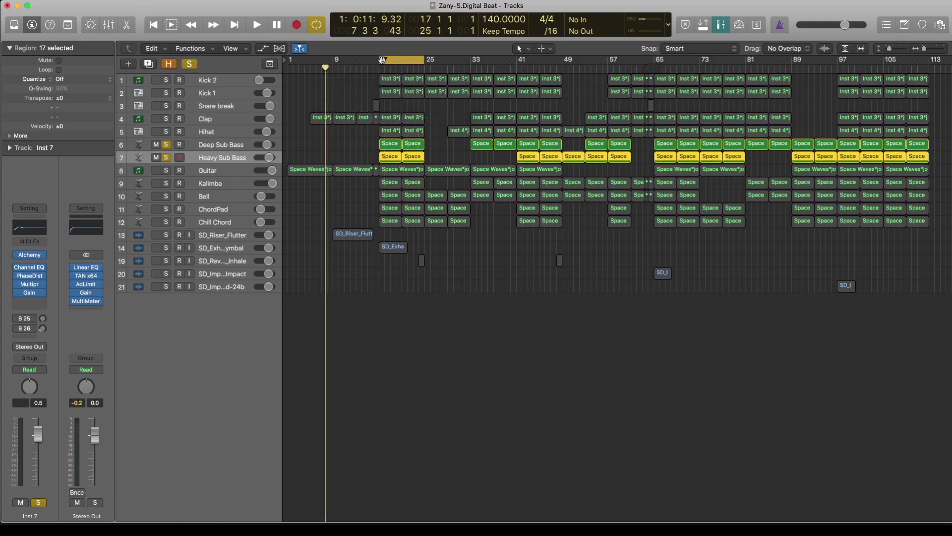
key("space")
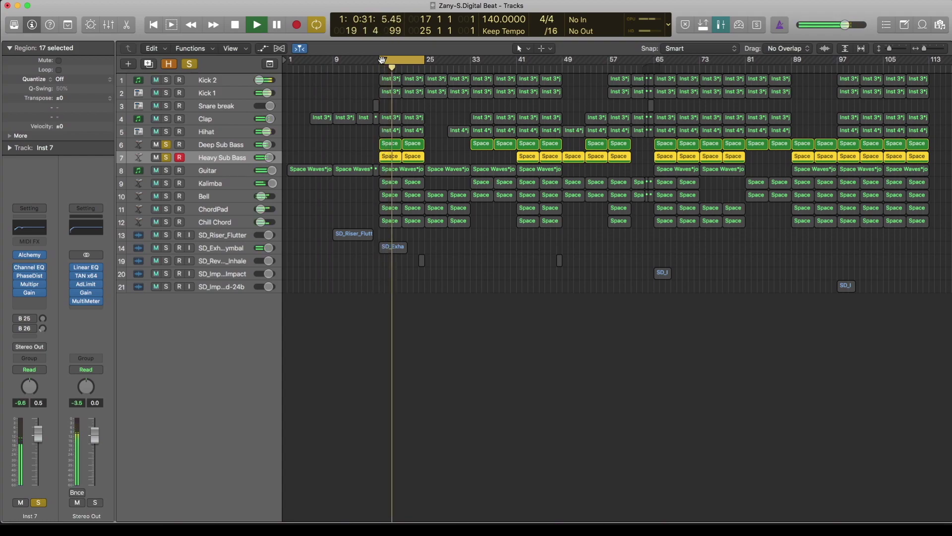
Step: Stop playback and open Guitar's DSK Dynamic Guitars instrument showing Nylon Guitar
key("space")
left_click(209, 173)
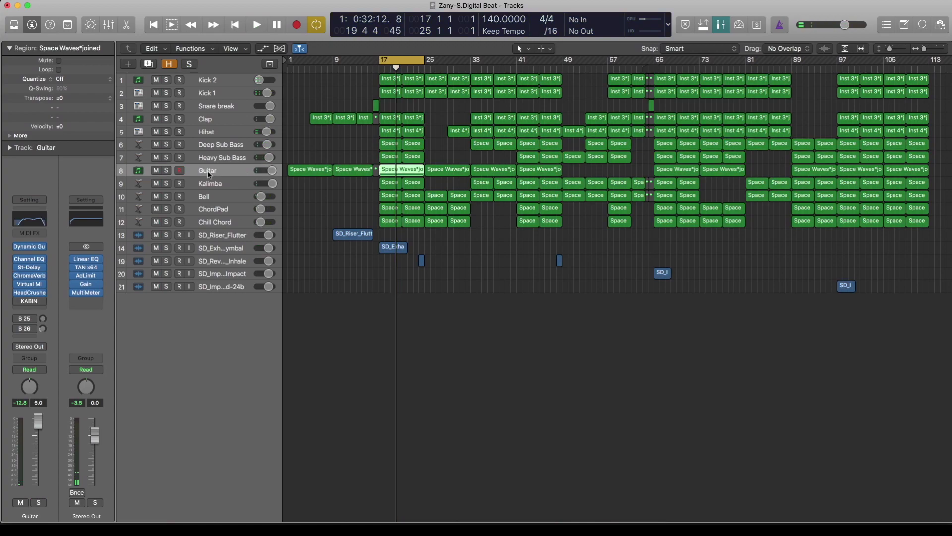
left_click(29, 247)
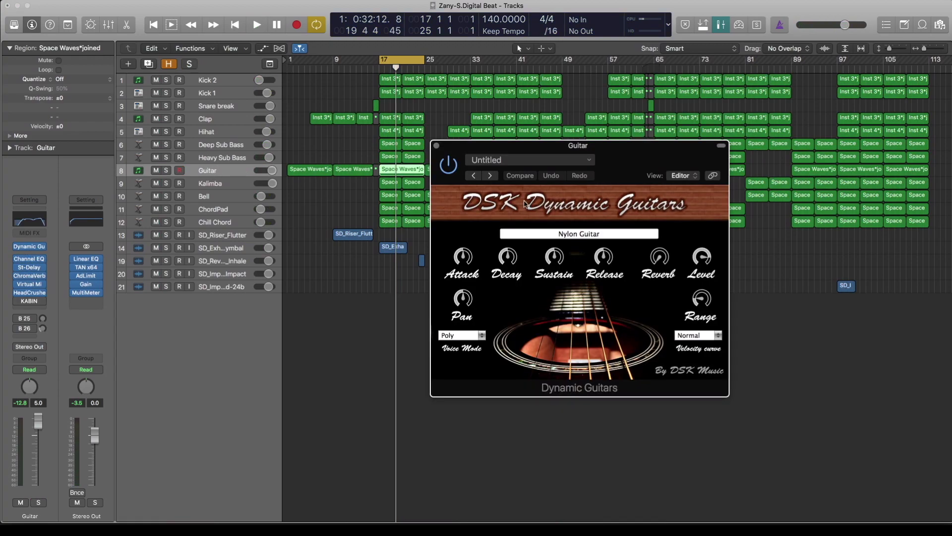
left_click_drag(652, 174, 663, 151)
Step: Check the Kalimba and Chill Chord Alchemy instruments, passing Bell and ChordPad
left_click(216, 187)
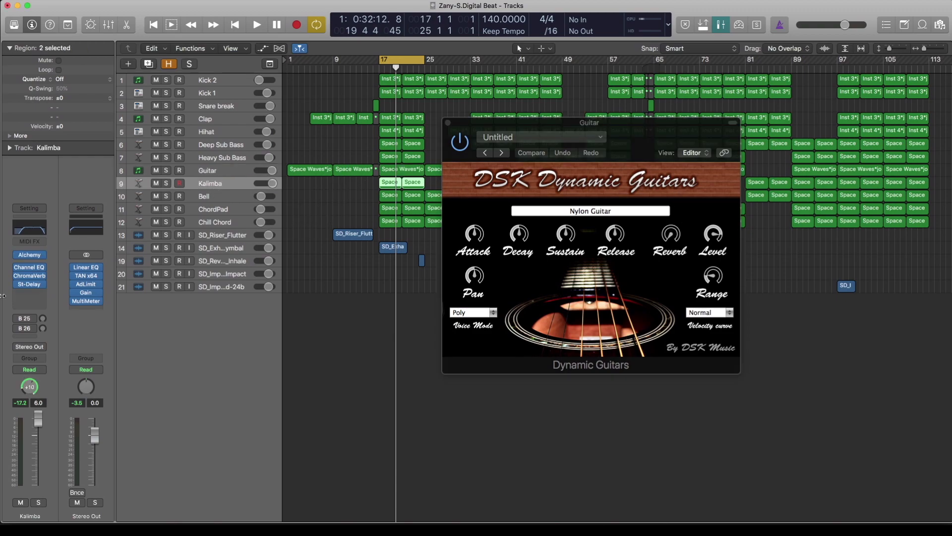
left_click(29, 255)
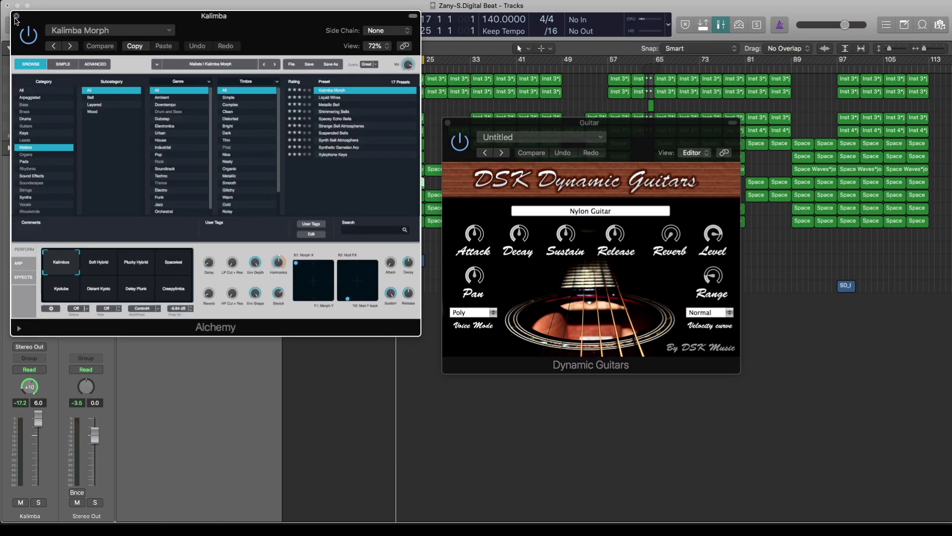
left_click(16, 17)
left_click(208, 196)
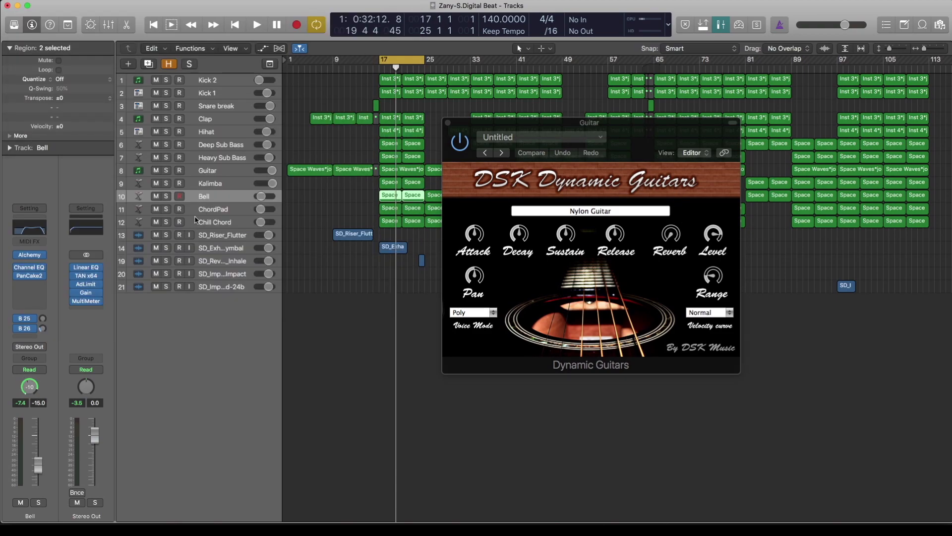
left_click(225, 214)
left_click(216, 224)
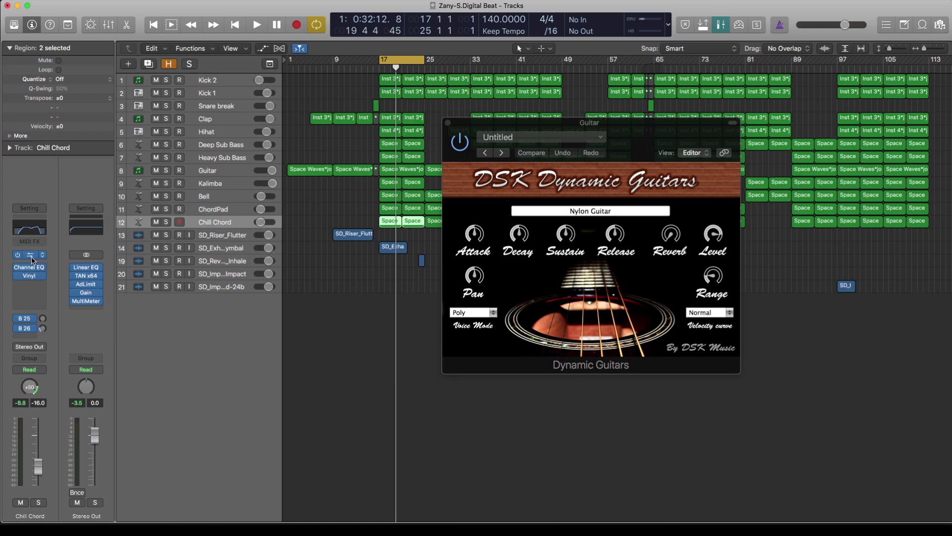
left_click(30, 255)
left_click(17, 18)
Step: Solo Chill Chord and play it briefly on its own
key("s")
key("space")
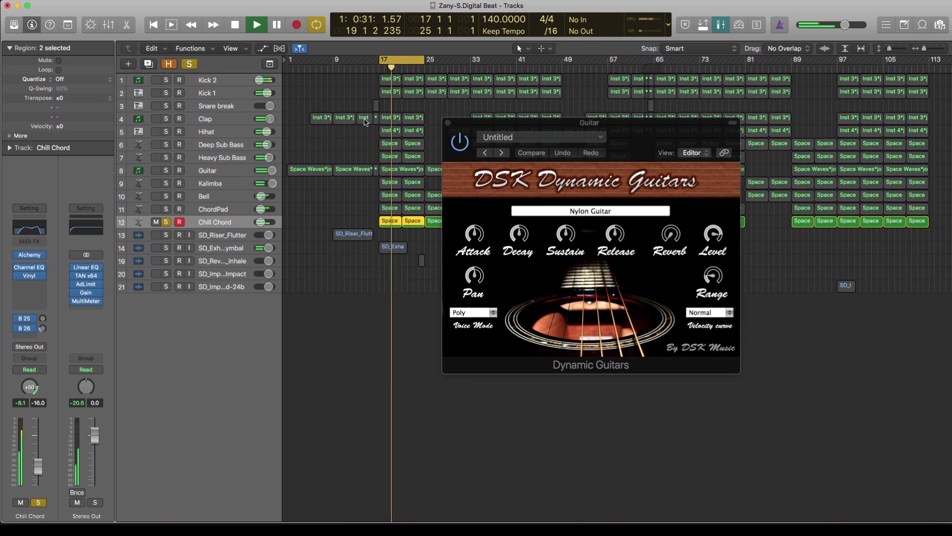
key("space")
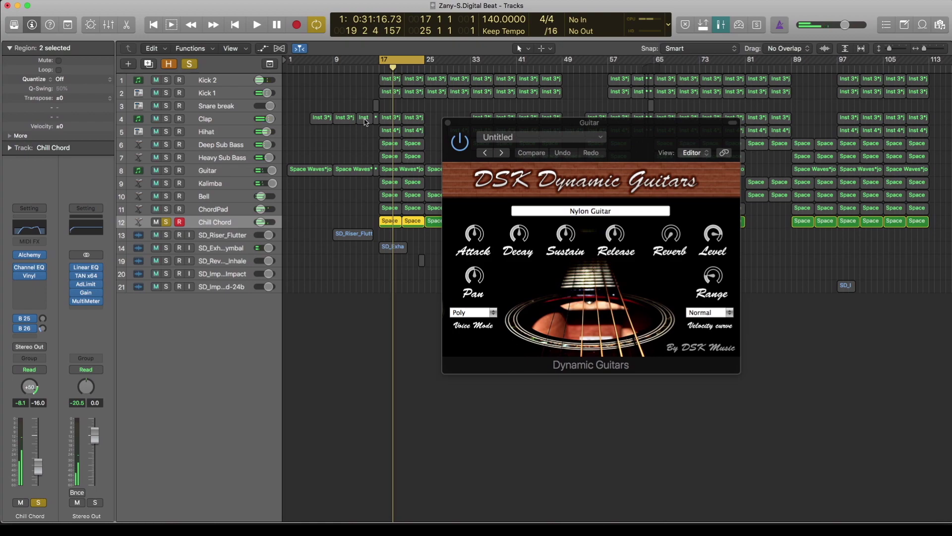
Step: Check Chill Chord's Channel EQ, then center its Vinyl effect (1960, Dust 40%, Scratch 81%)
left_click(29, 268)
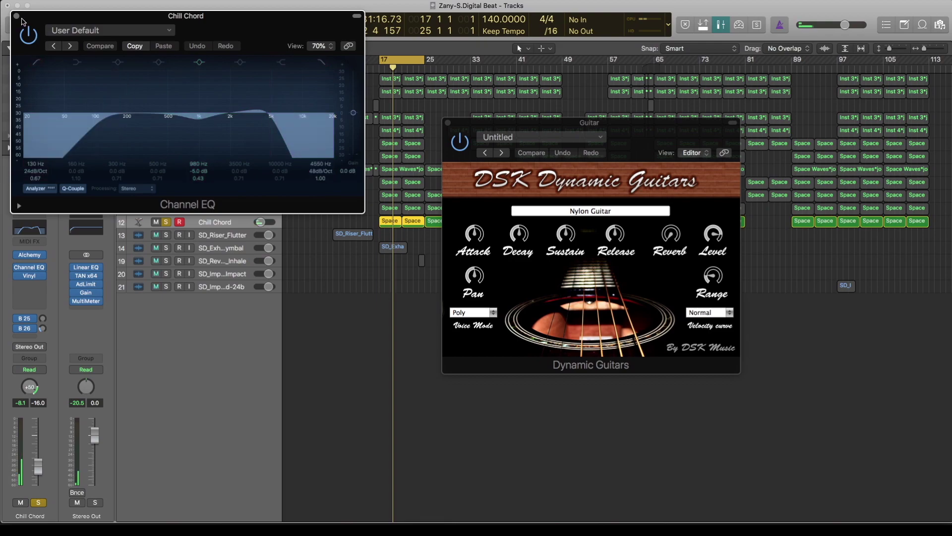
left_click(29, 268)
left_click(29, 275)
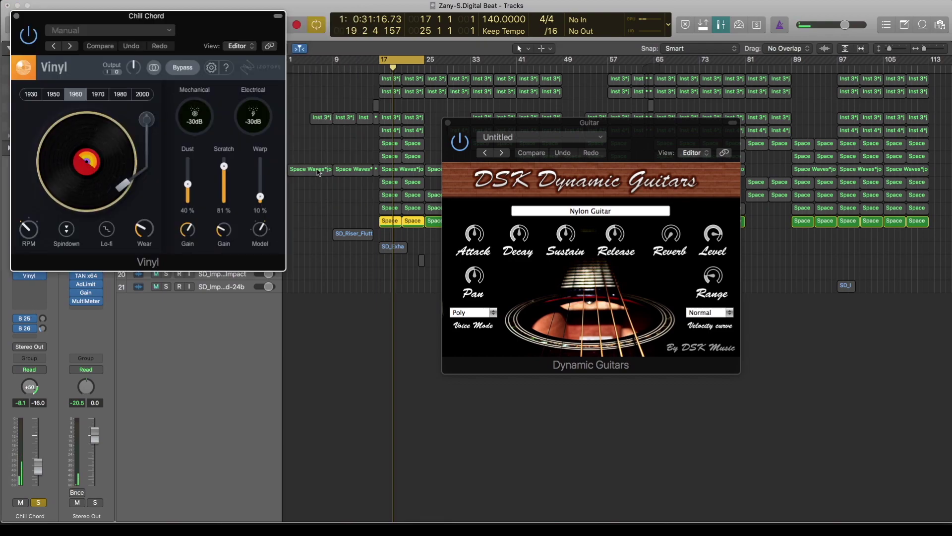
left_click_drag(179, 17, 520, 281)
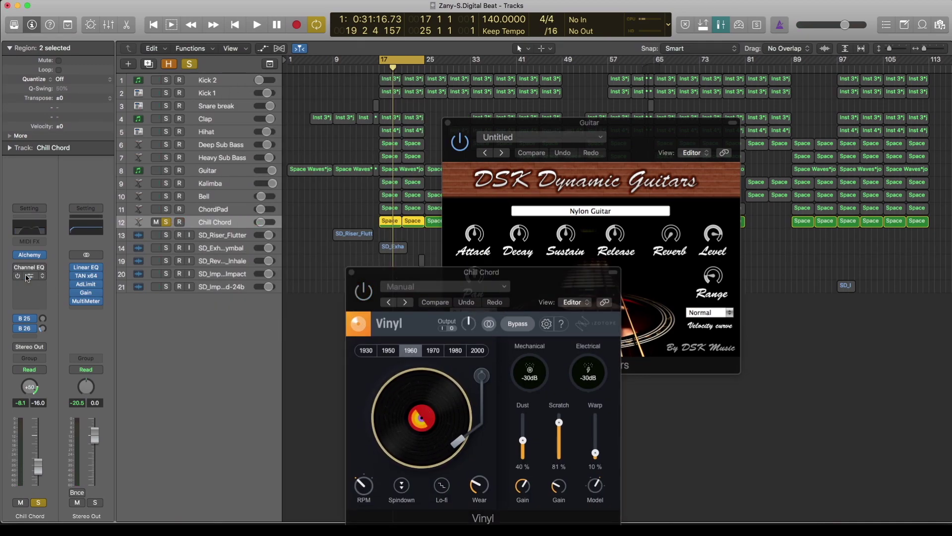
Step: Play Chill Chord, re-enable its bypassed effect, and play again to compare
key("space")
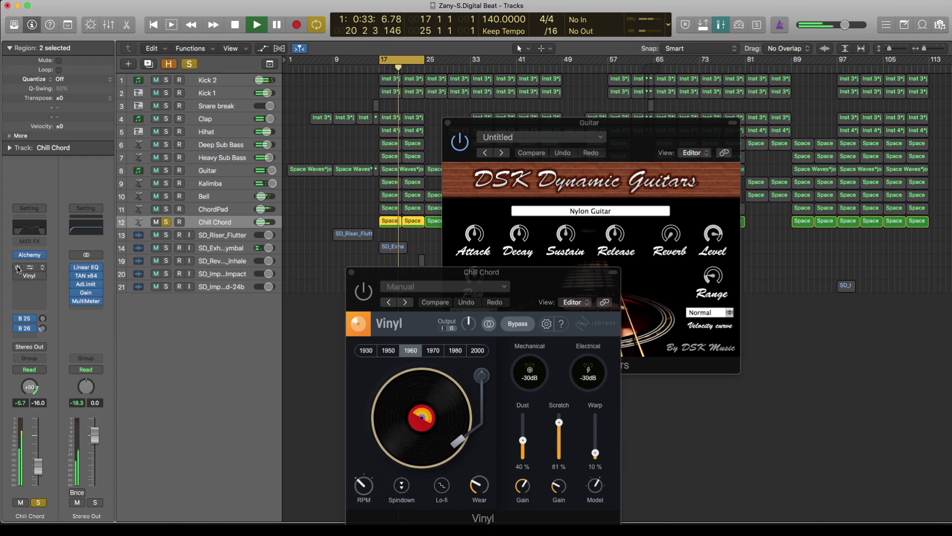
key("space")
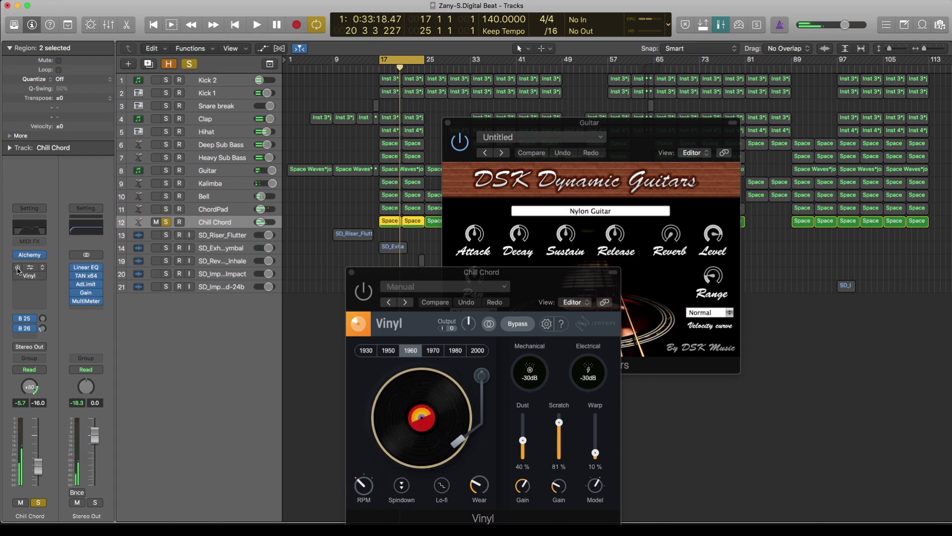
left_click(18, 268)
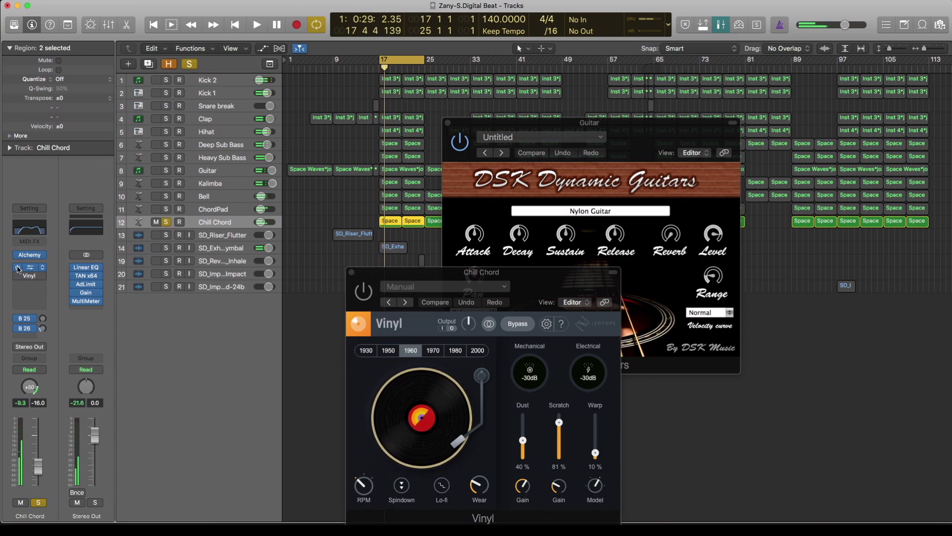
left_click(364, 293)
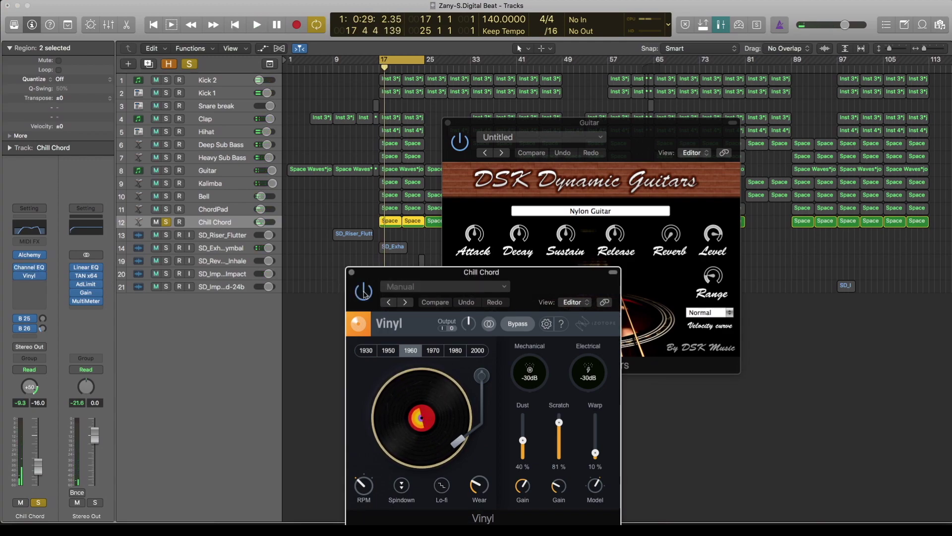
key("space")
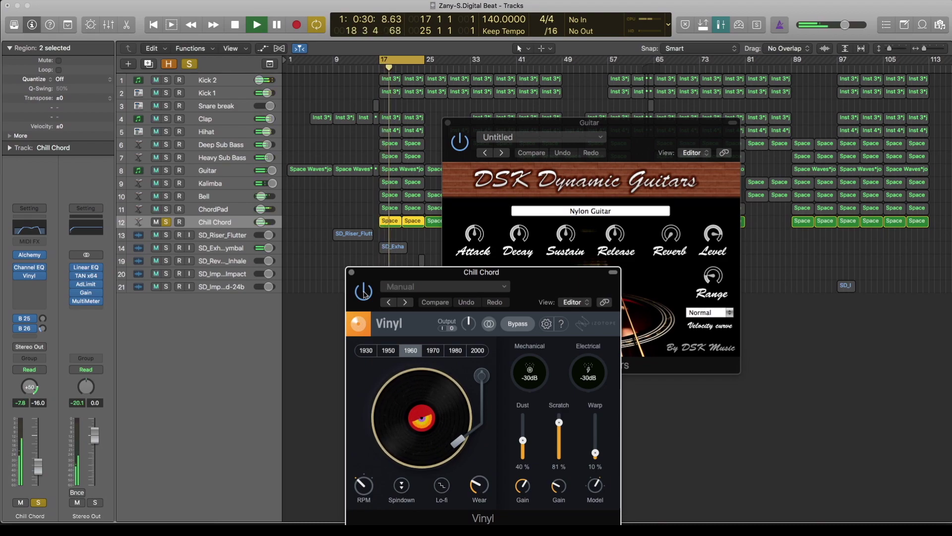
key("space")
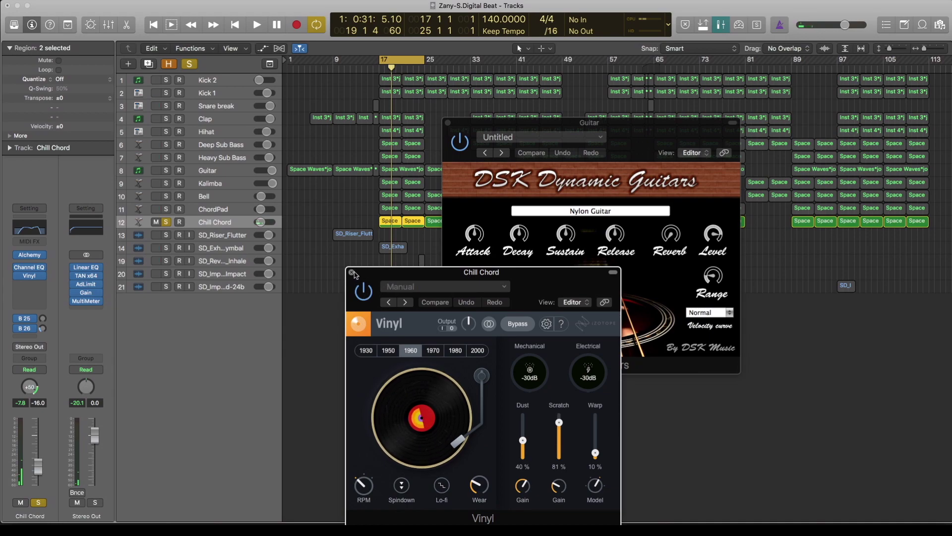
Step: Close the Vinyl and DSK Dynamic Guitars windows and unsolo Chill Chord
left_click(352, 272)
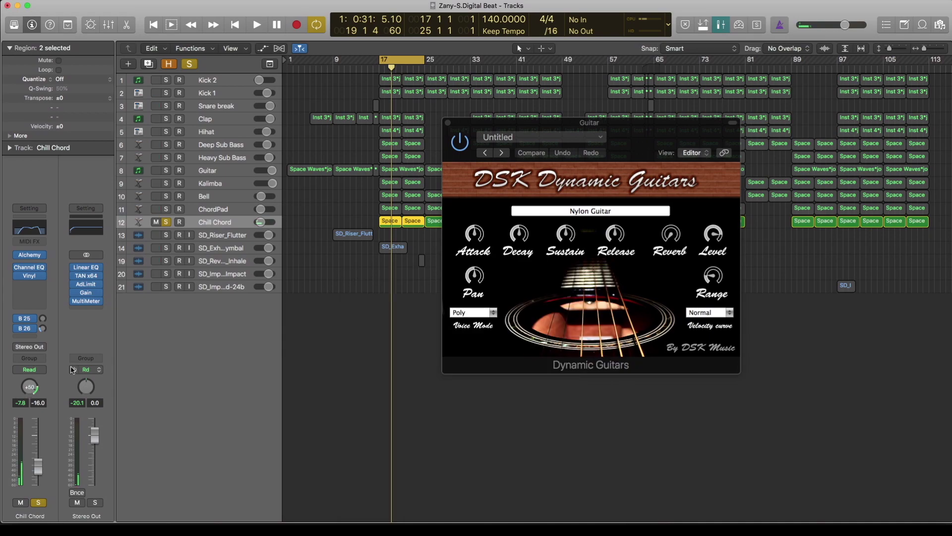
left_click(215, 210)
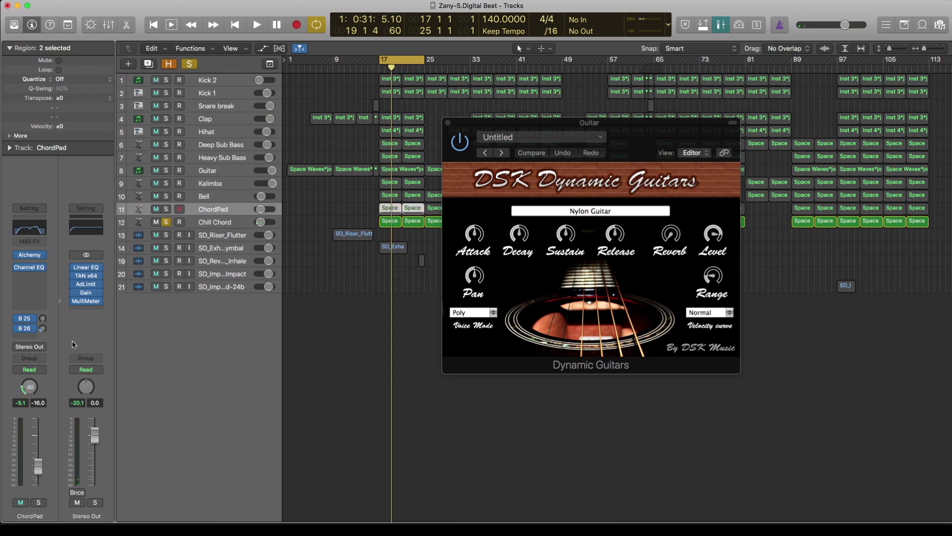
left_click(212, 233)
left_click(166, 222)
left_click(448, 123)
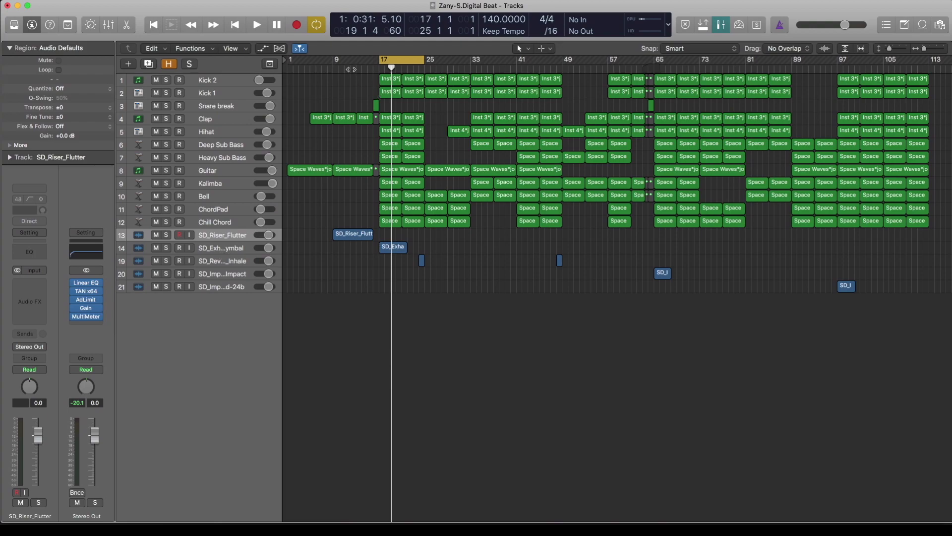
Step: Turn off the bar 17–25 cycle and play the song from about bar 62
left_click(351, 69)
left_click(655, 68)
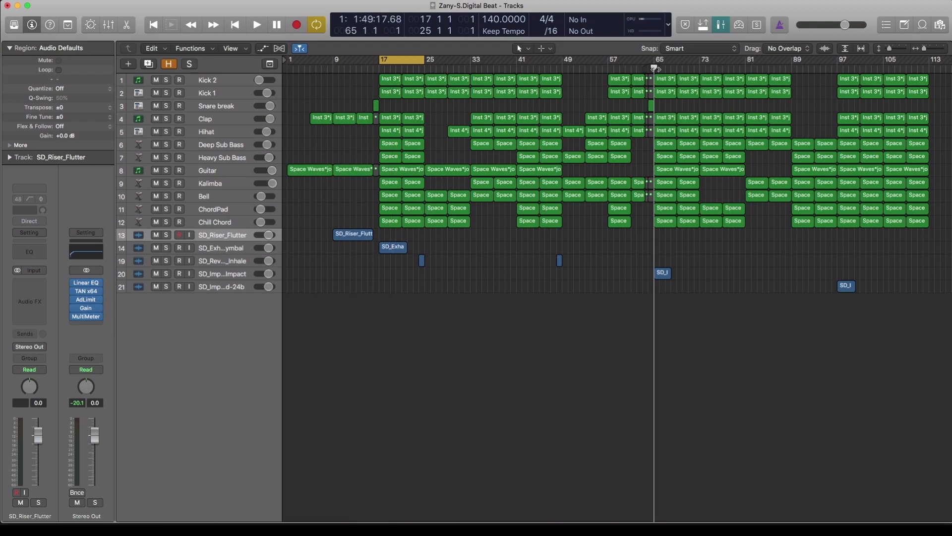
key("c")
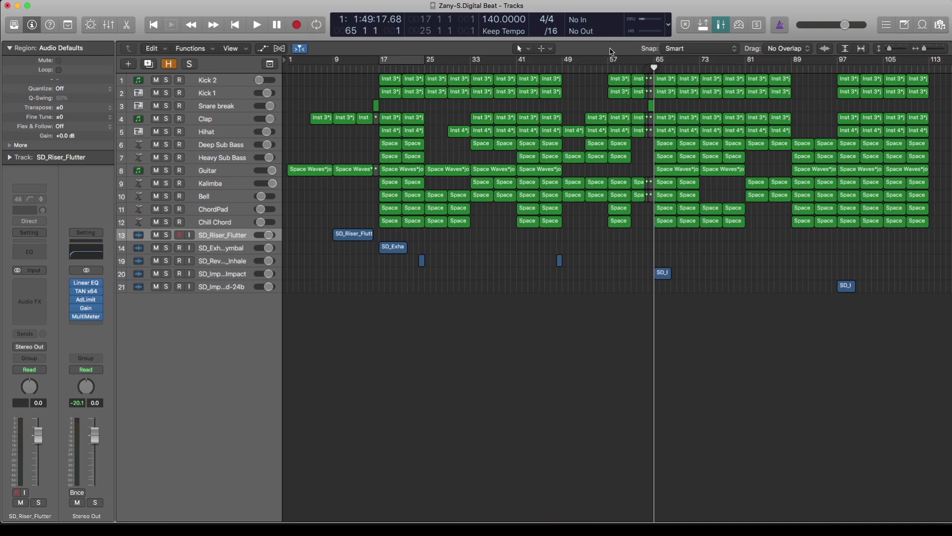
left_click(637, 68)
key("space")
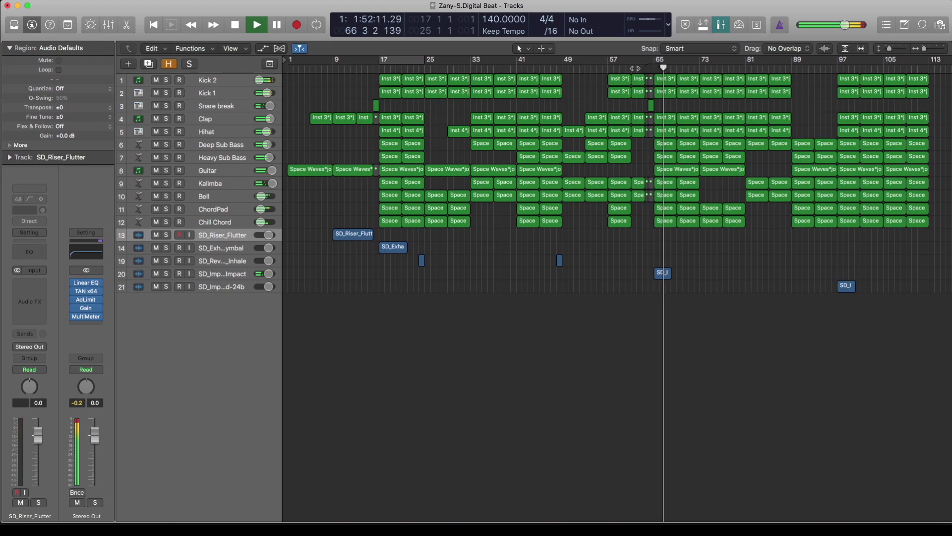
key("space")
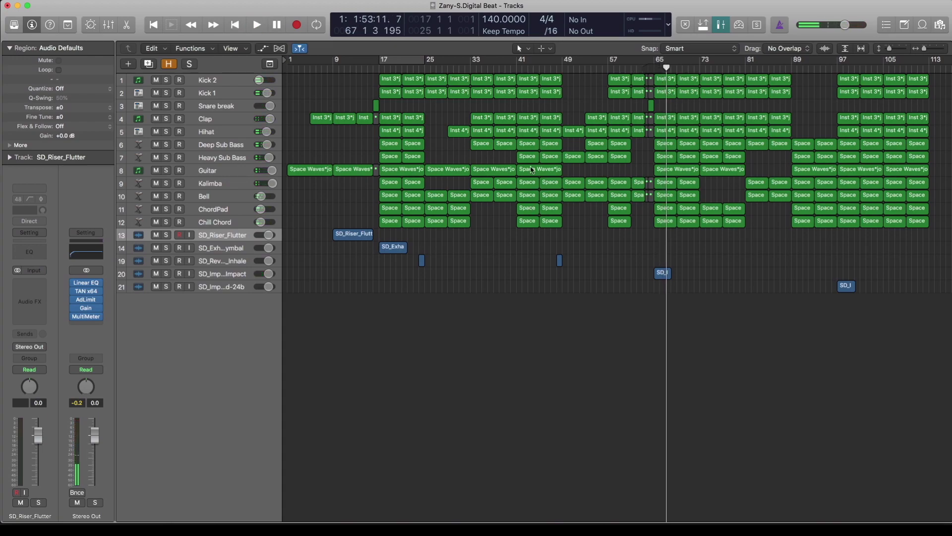
Step: View and close the Stereo Out's Linear Phase EQ
mouse_move(90, 284)
left_click(87, 284)
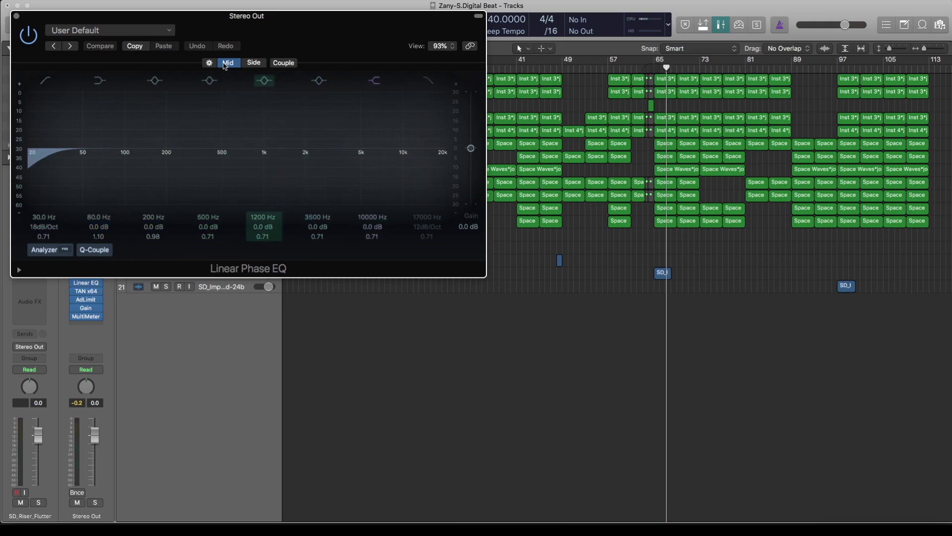
left_click_drag(246, 22, 544, 44)
left_click(87, 284)
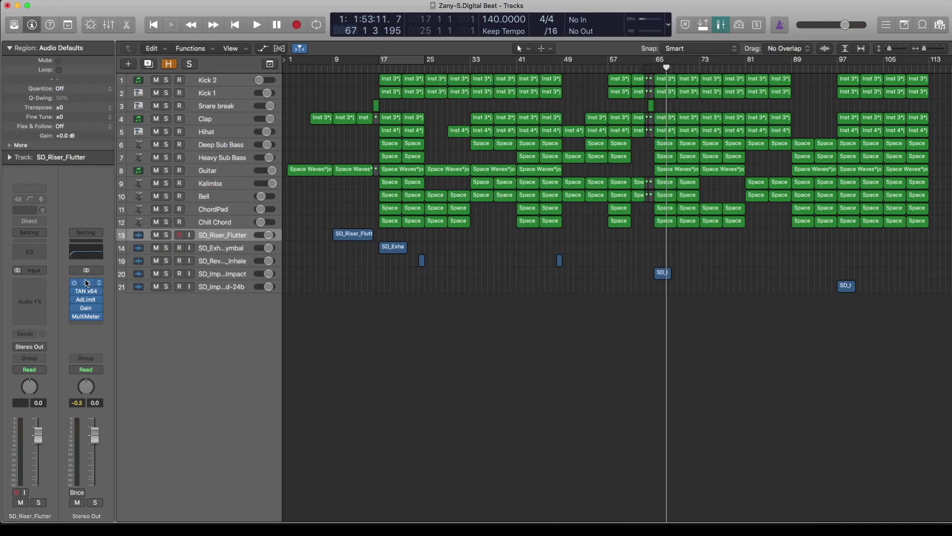
Step: Open the Stereo Out's TAN x64 compressor, A/B its bypass during playback, leaving it active
left_click(86, 293)
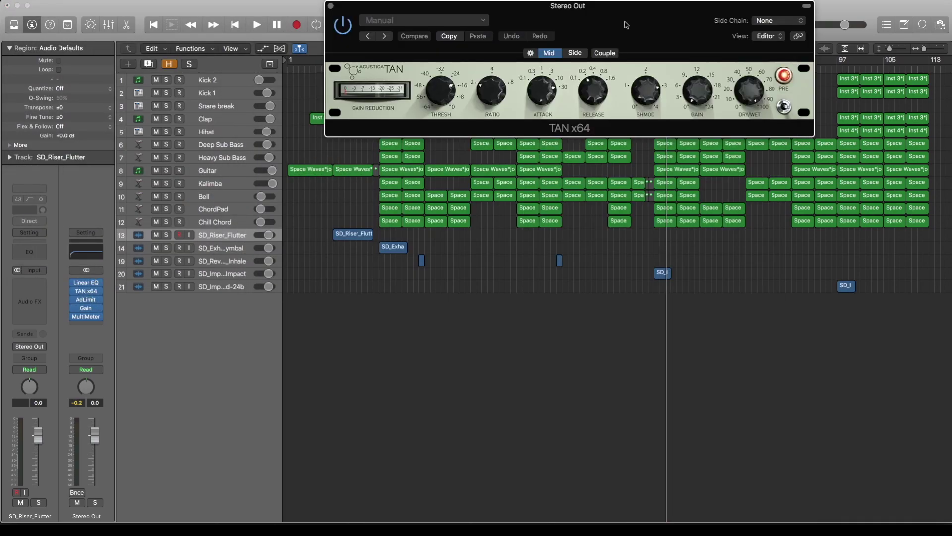
left_click_drag(627, 25, 570, 119)
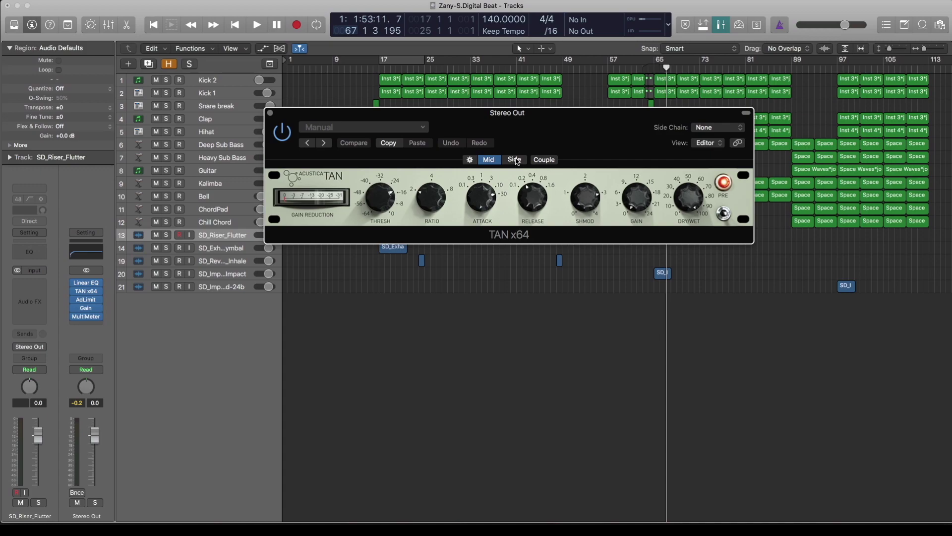
left_click(281, 132)
key("space")
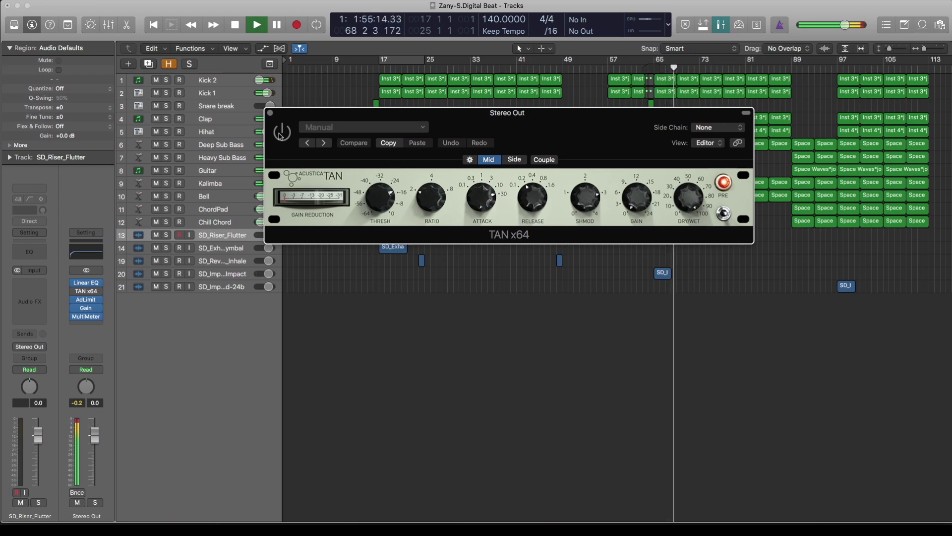
left_click(281, 133)
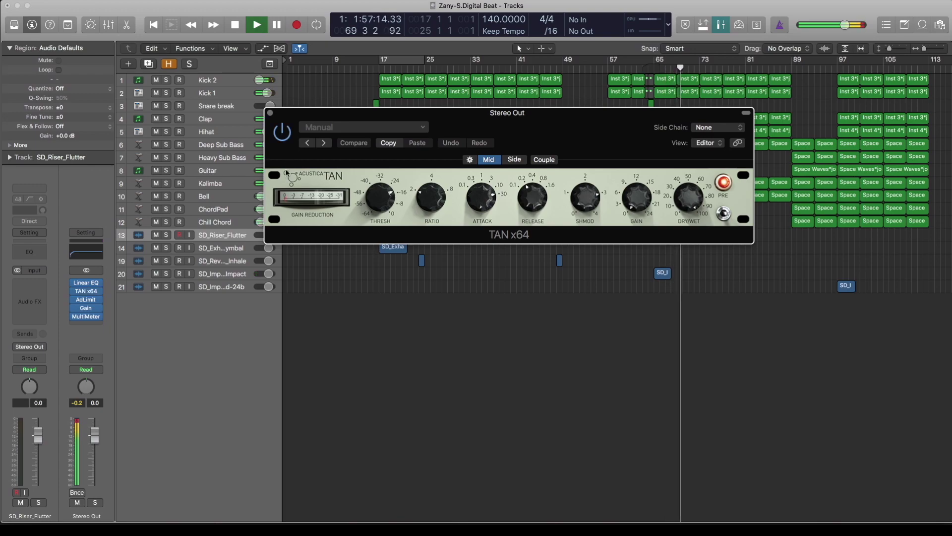
left_click(283, 136)
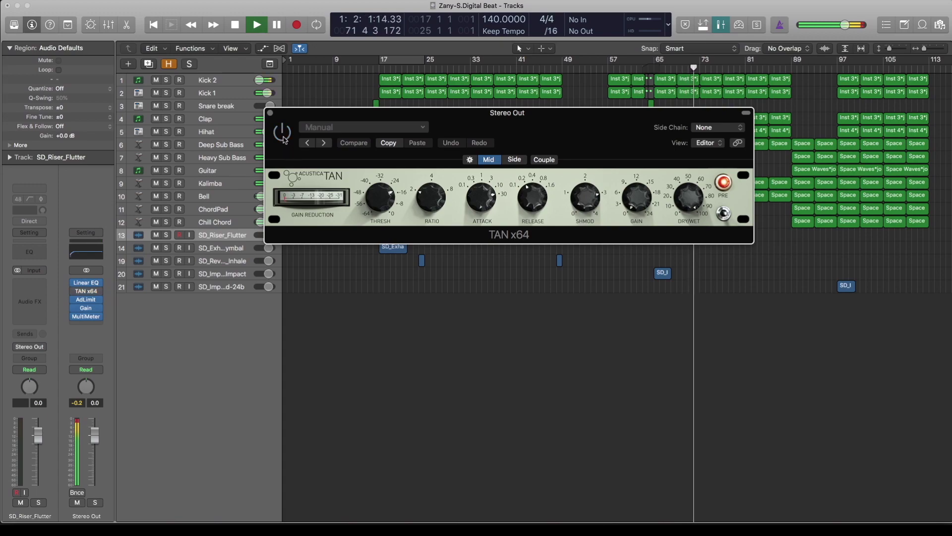
left_click(283, 137)
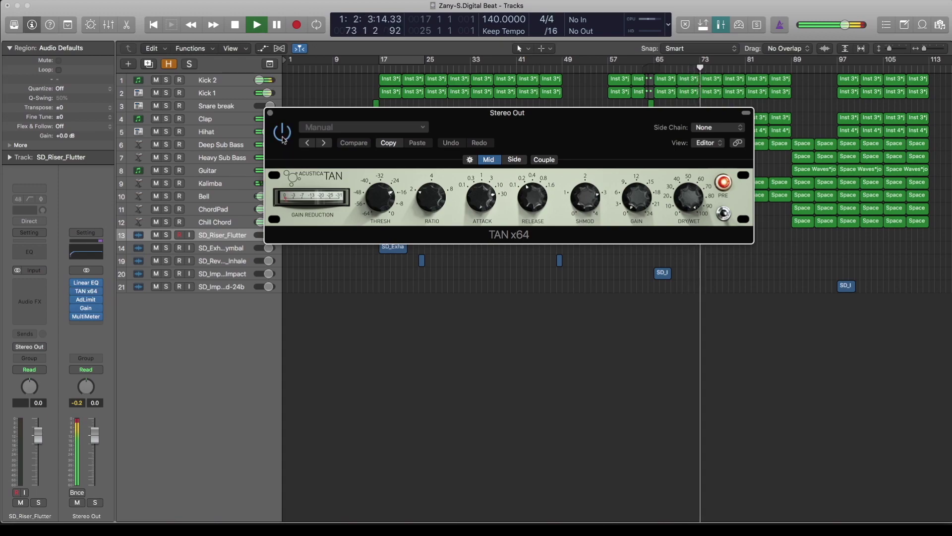
key("space")
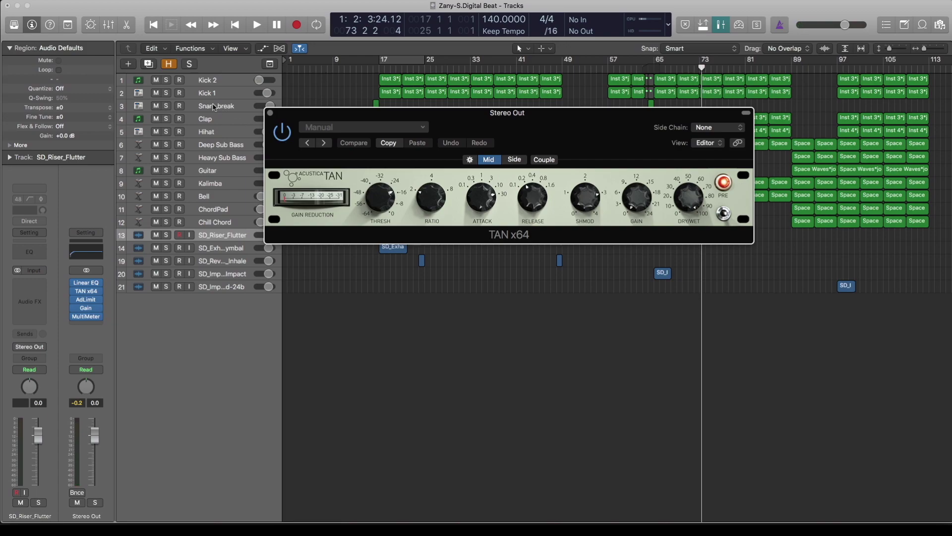
left_click_drag(272, 111, 341, 111)
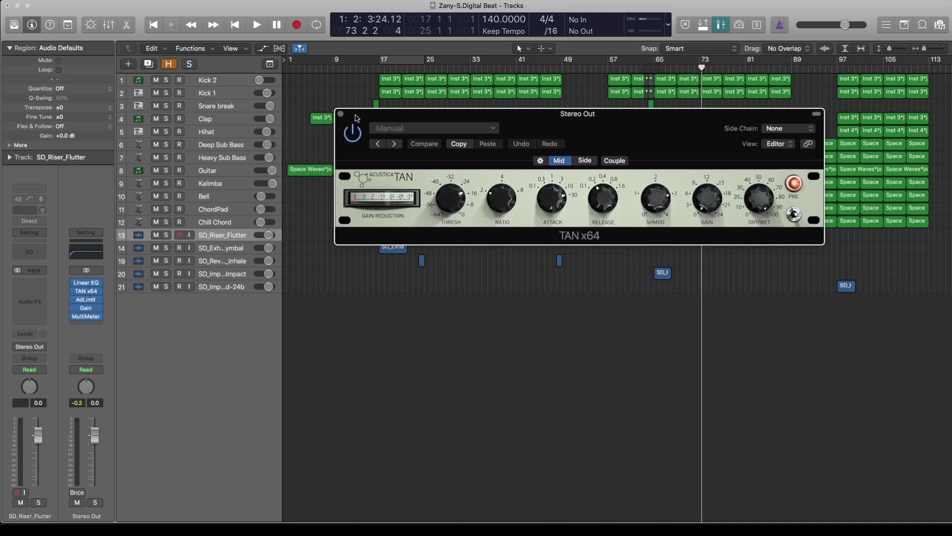
Step: Select Kick 1, check its Bus 2 send to Aux 4, and view Aux 4's Virtual Mix Rack
left_click(207, 79)
left_click(215, 98)
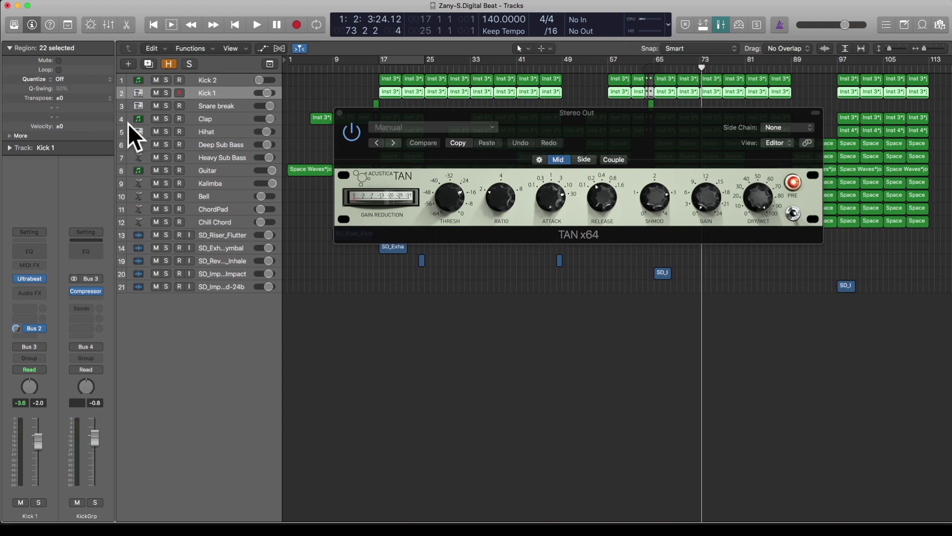
left_click(34, 330)
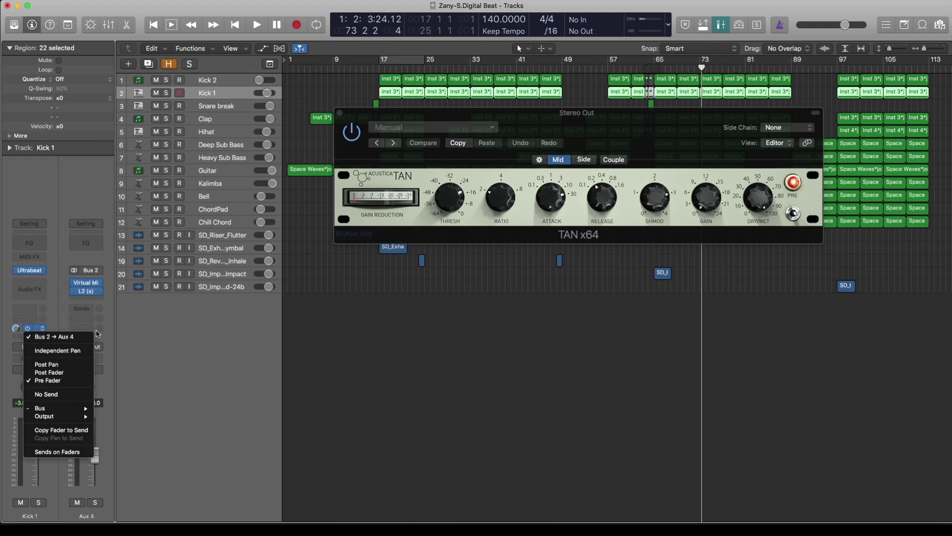
left_click(87, 285)
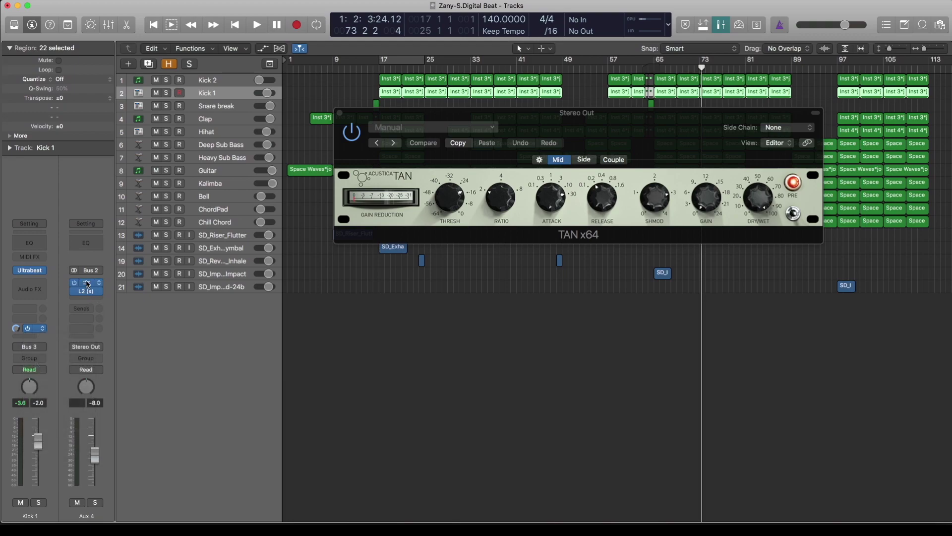
left_click(86, 282)
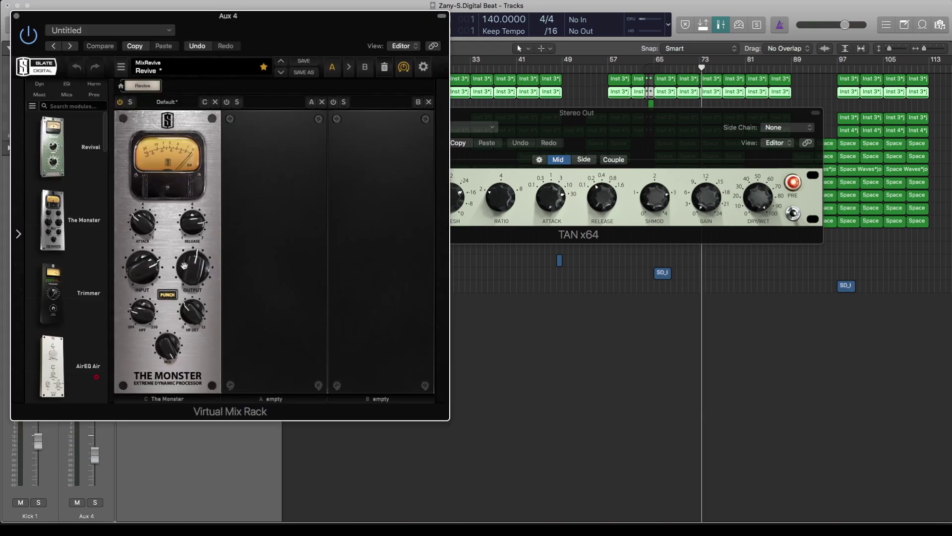
key("super+w")
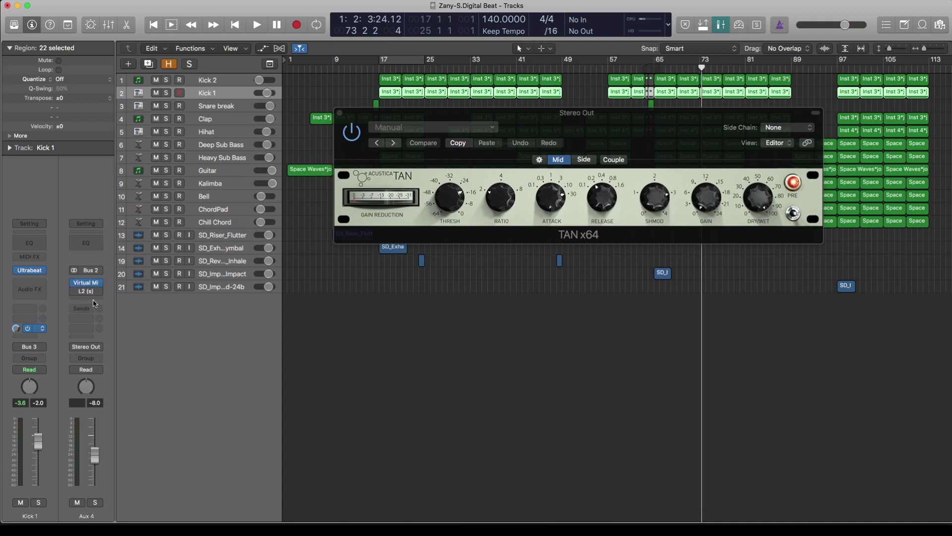
Step: Add a stereo Limiter to Aux 4's empty slot with output at -0.5 dB, then close the plugin windows
left_click(94, 302)
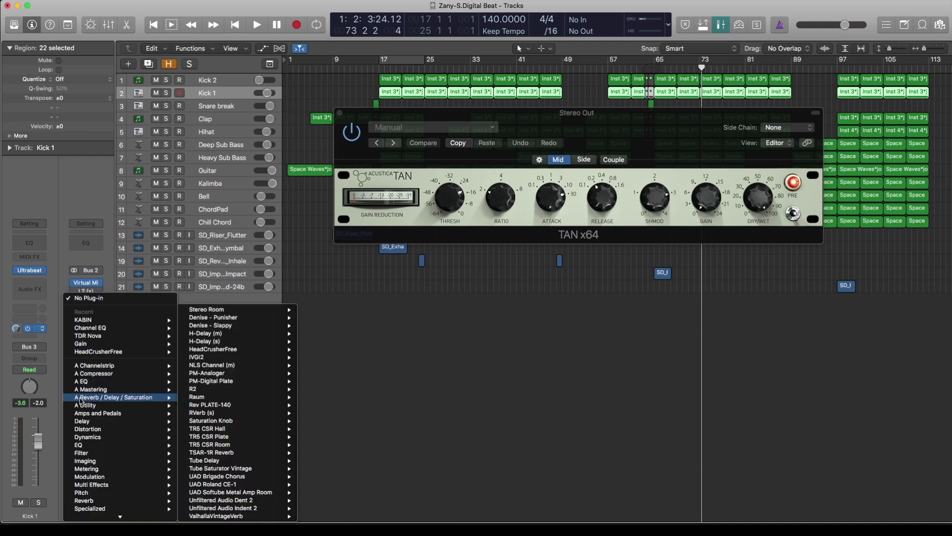
mouse_move(105, 489)
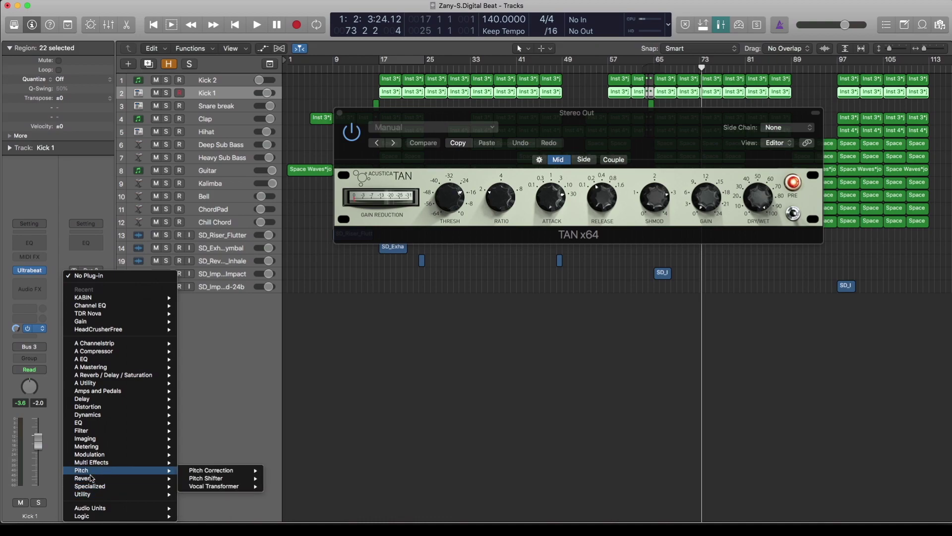
mouse_move(101, 415)
mouse_move(208, 455)
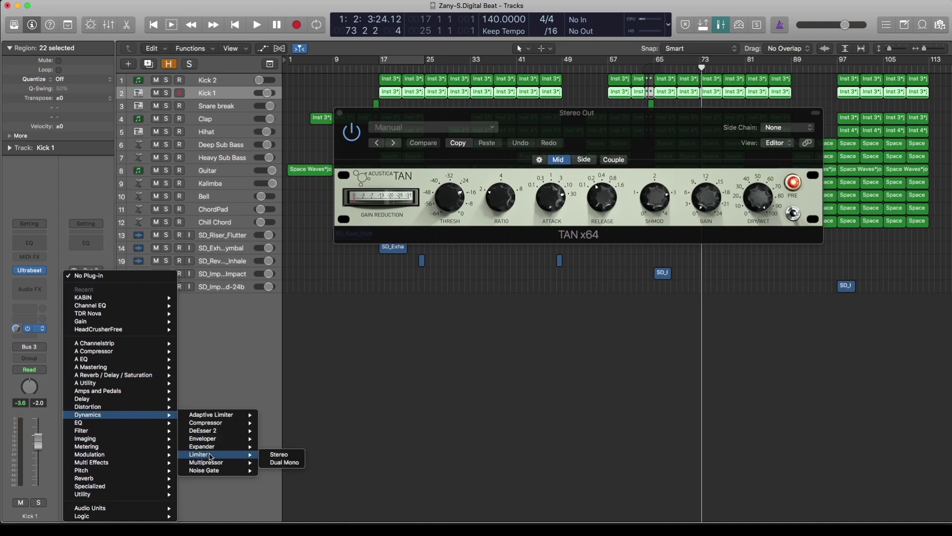
left_click(274, 454)
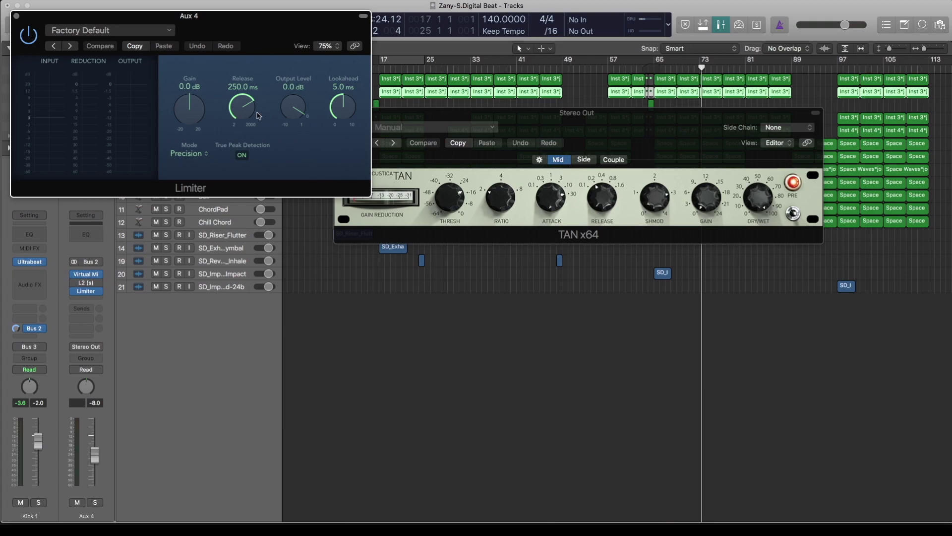
left_click_drag(291, 110, 291, 114)
left_click(16, 16)
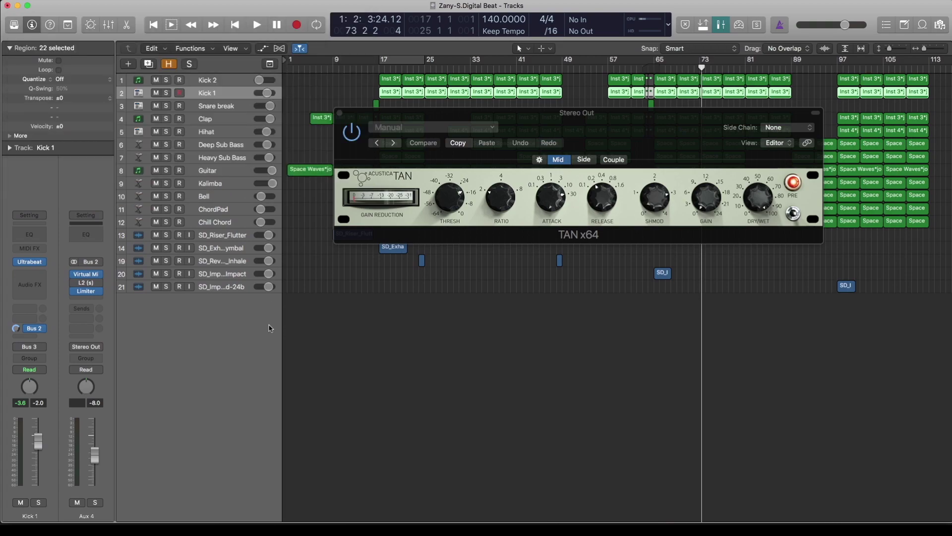
left_click(218, 158)
Step: Select Deep Sub Bass and open its TDR Nova and HeadCrusherFree plugin windows side by side
key("Up")
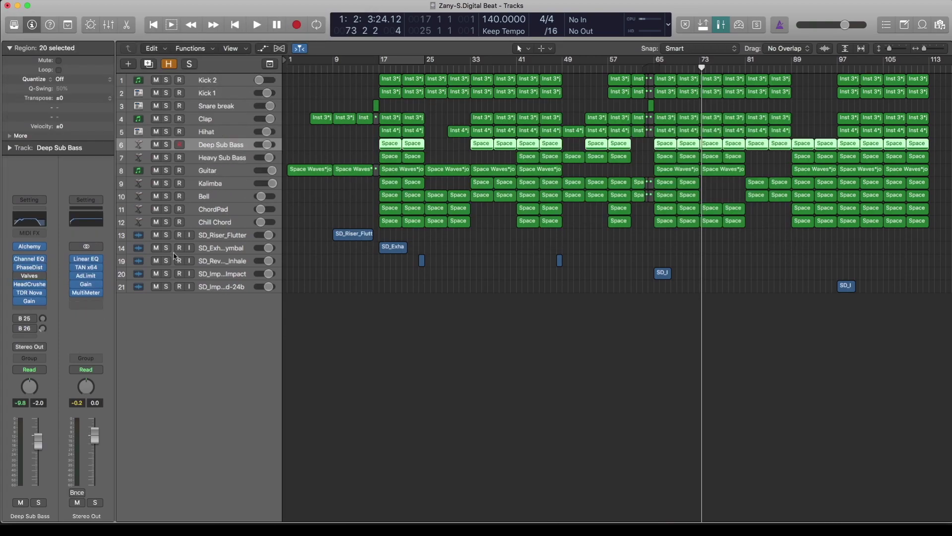
left_click(29, 293)
left_click_drag(768, 20, 641, 17)
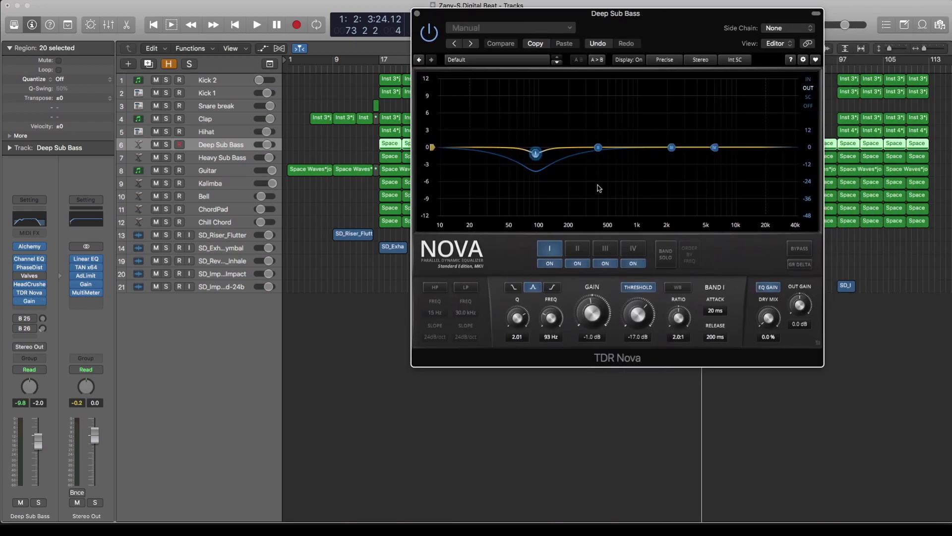
left_click(31, 284)
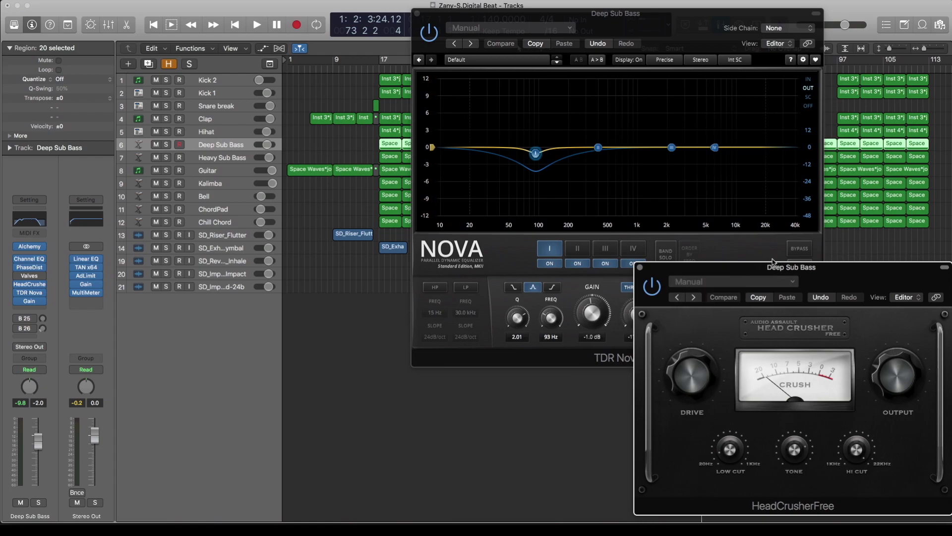
left_click_drag(768, 270, 666, 217)
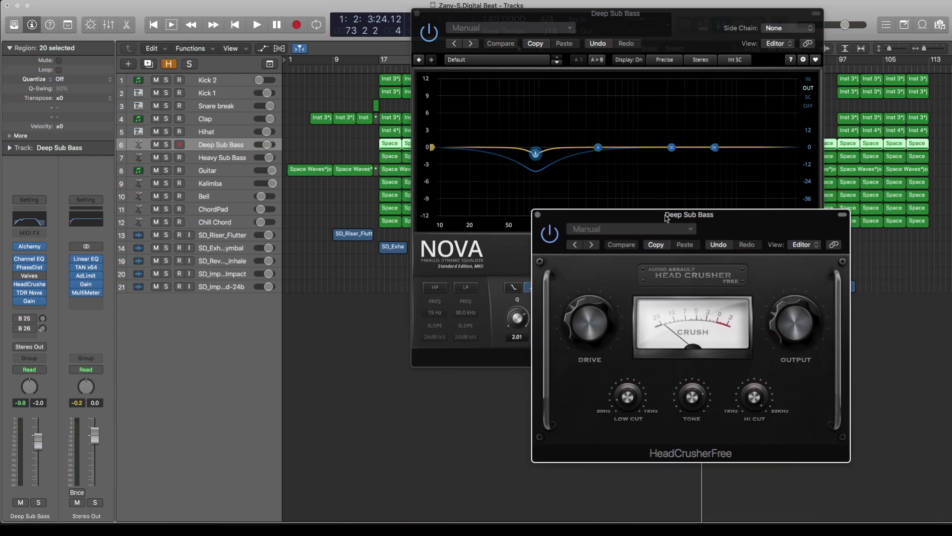
Step: Solo Deep Sub Bass and loop-play bars 17 to 25
left_click(167, 144)
left_click_drag(484, 15, 679, 233)
left_click(403, 63)
key("space")
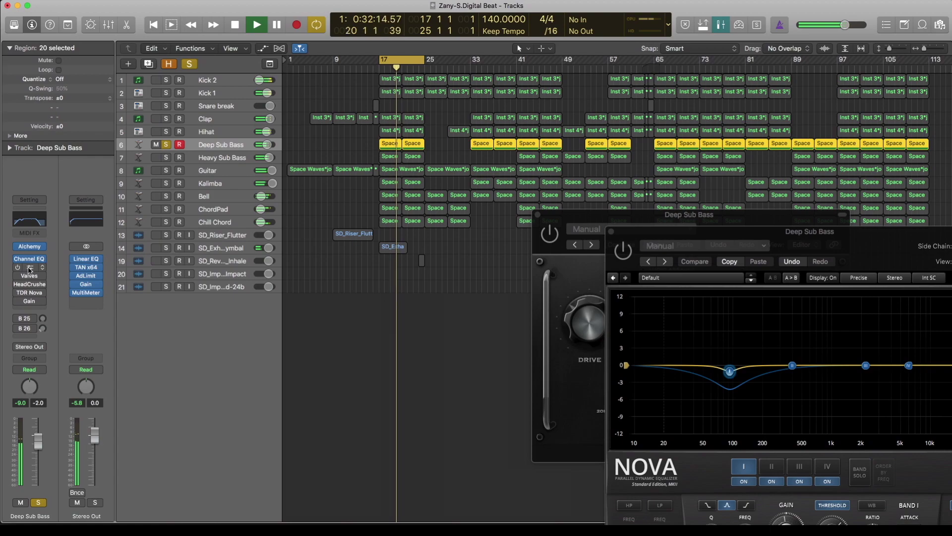
Step: Inspect the Phase Distortion, HeadCrusher and TDR Nova plugin windows on Deep Sub Bass
left_click(30, 269)
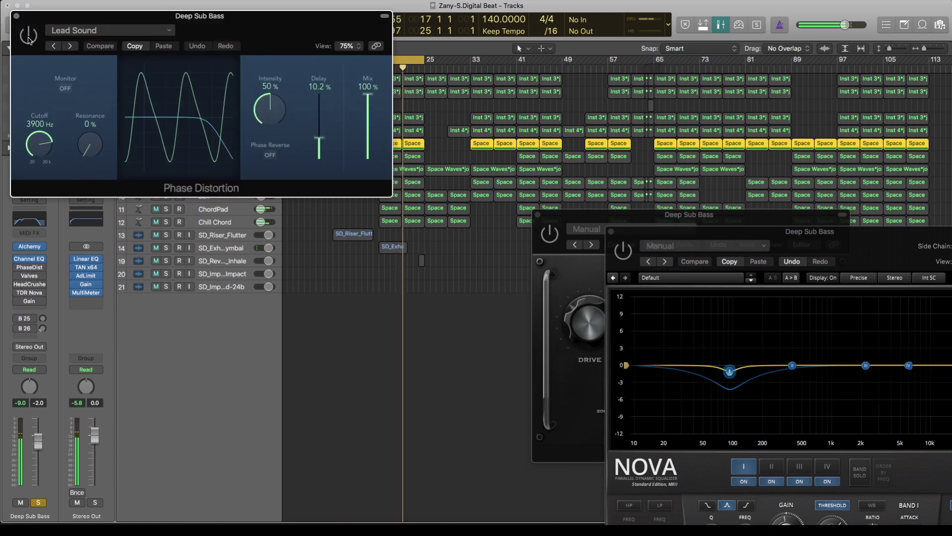
left_click(16, 16)
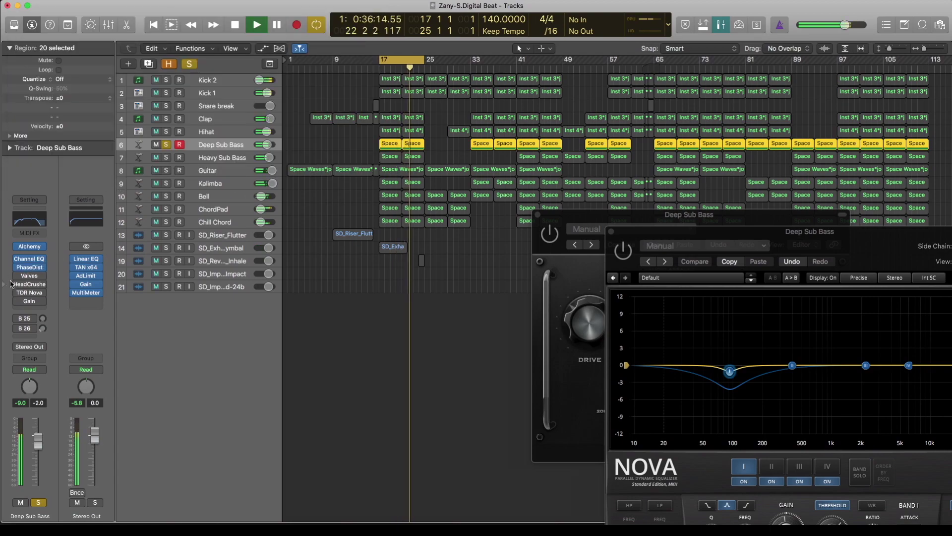
mouse_move(29, 286)
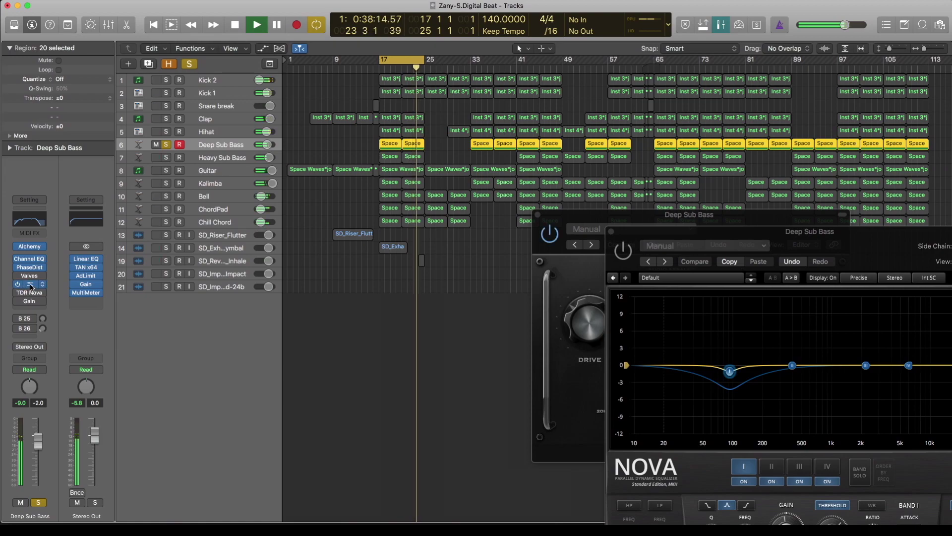
left_click(30, 285)
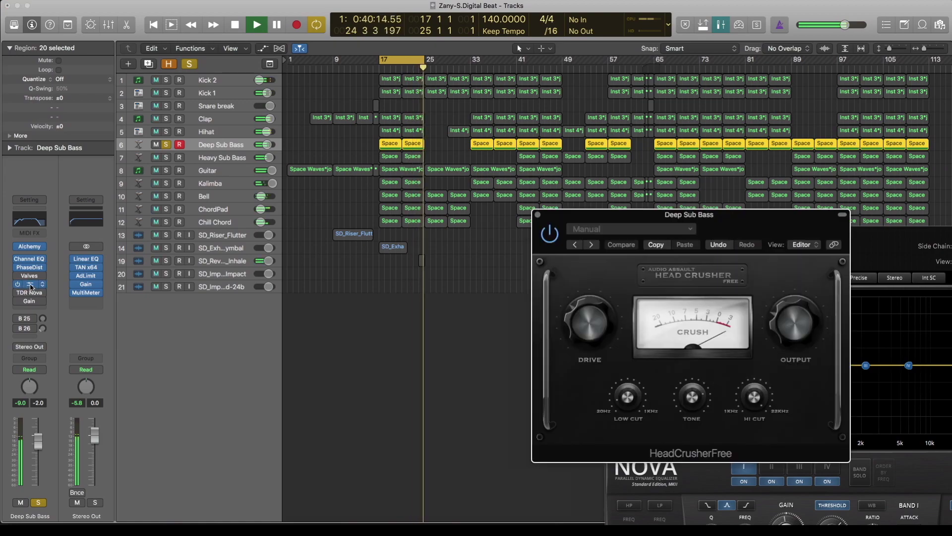
left_click(29, 286)
left_click(30, 292)
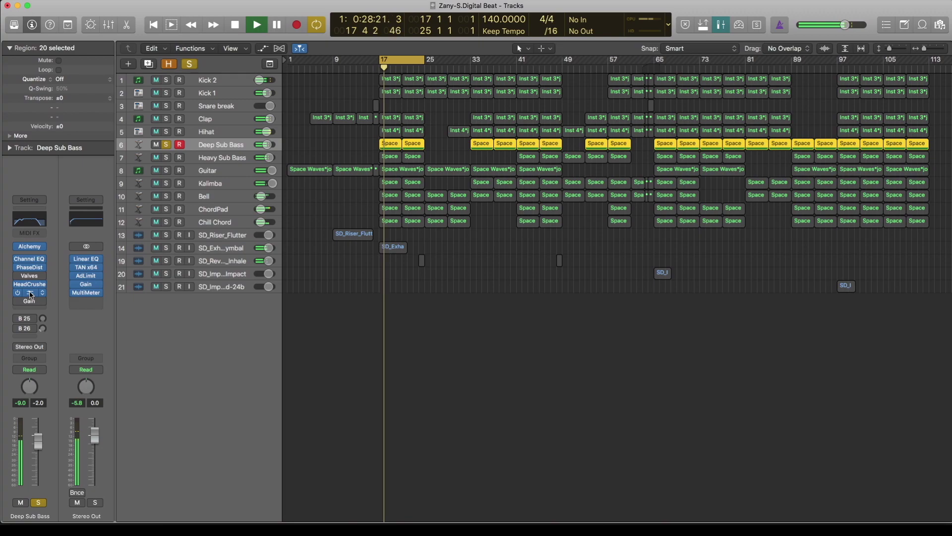
left_click(30, 293)
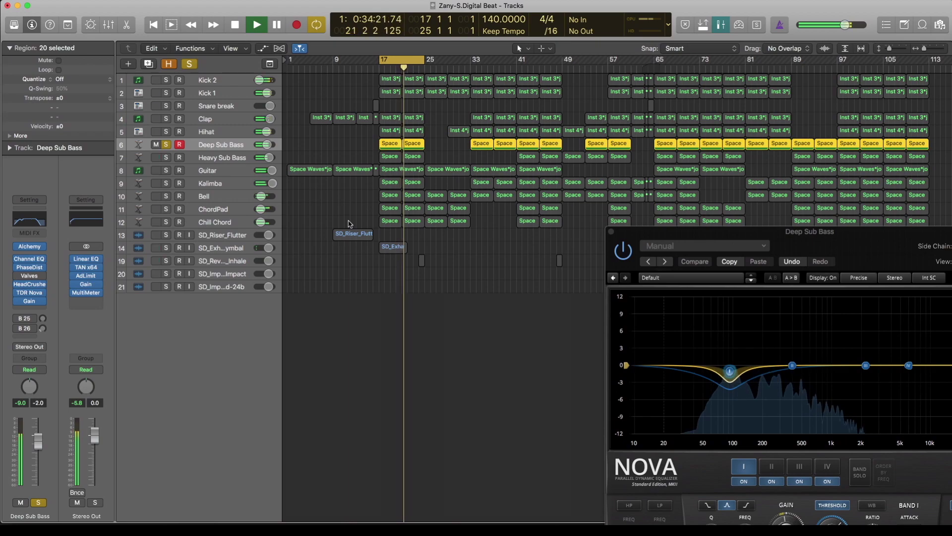
Step: Stop playback and close the remaining HeadCrusher and TDR Nova windows
key("space")
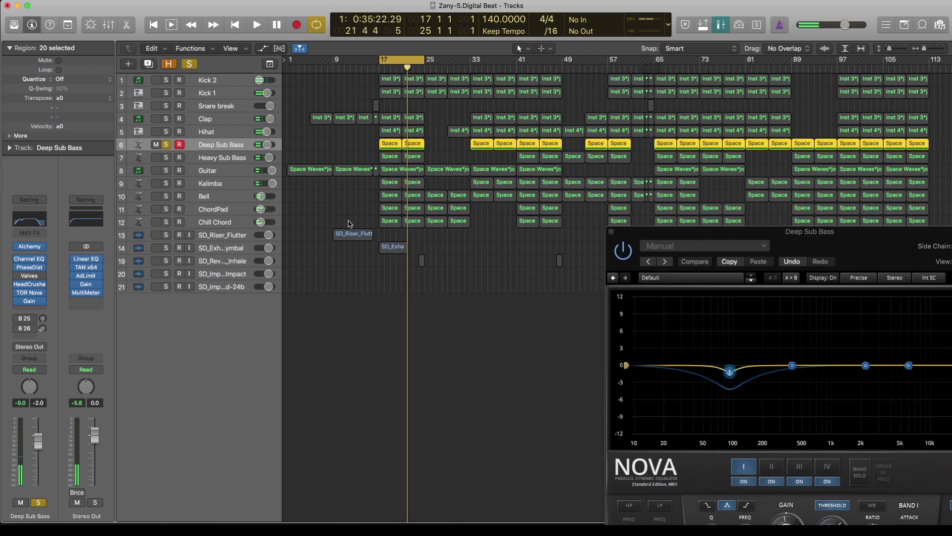
left_click(29, 287)
left_click_drag(770, 218, 578, 219)
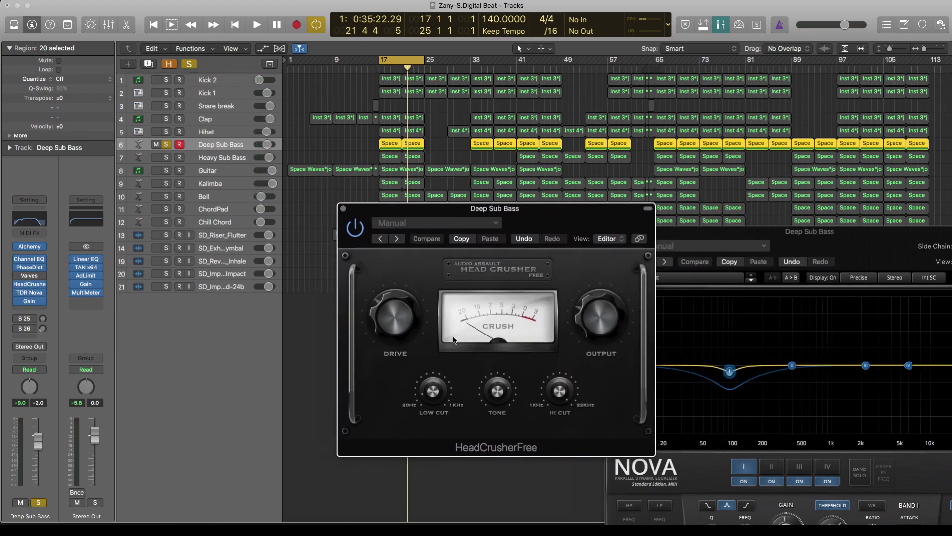
left_click_drag(765, 238, 636, 225)
left_click(483, 219)
left_click(342, 209)
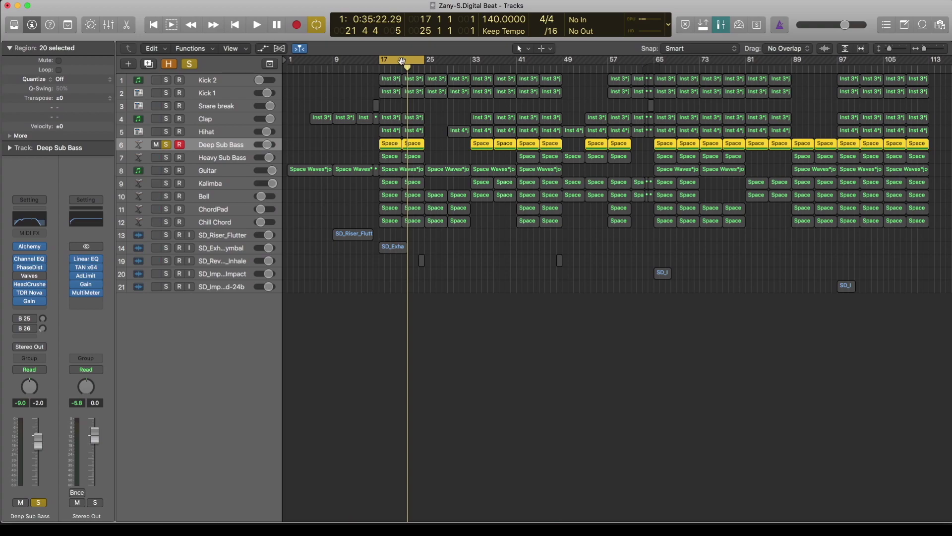
Step: Disable the bar 17–25 cycle and place the playhead at bar 56
left_click(403, 64)
left_click(602, 70)
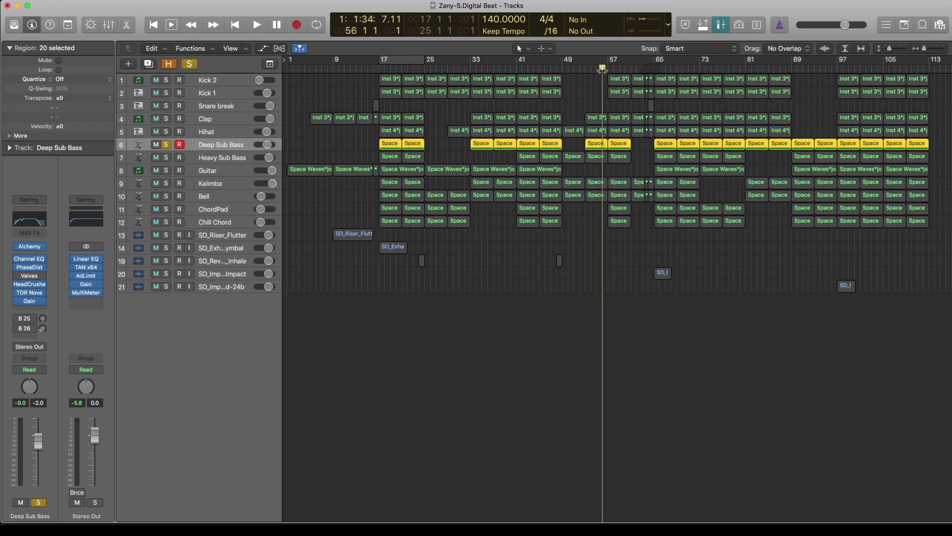